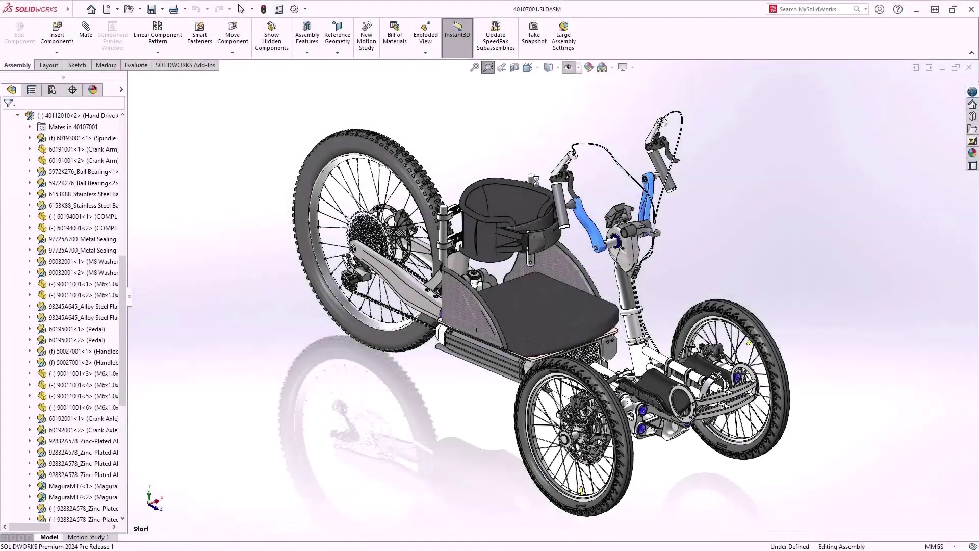
Select the grey crank hub in the handcycle assembly and open part 60194001 in its own window
{"action": "left_click_drag", "start_coordinate": [492, 138], "coordinate": [690, 302]}
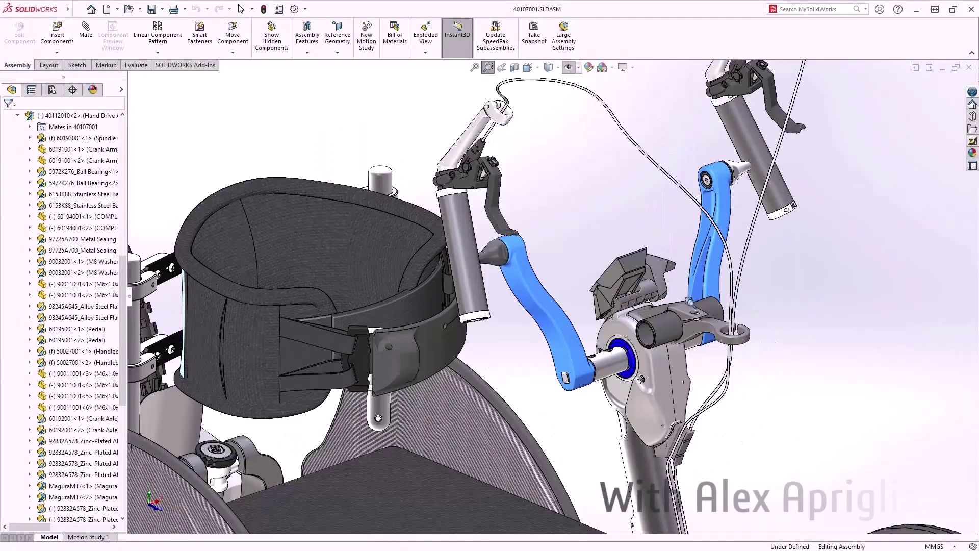
{"action": "left_click", "coordinate": [495, 261]}
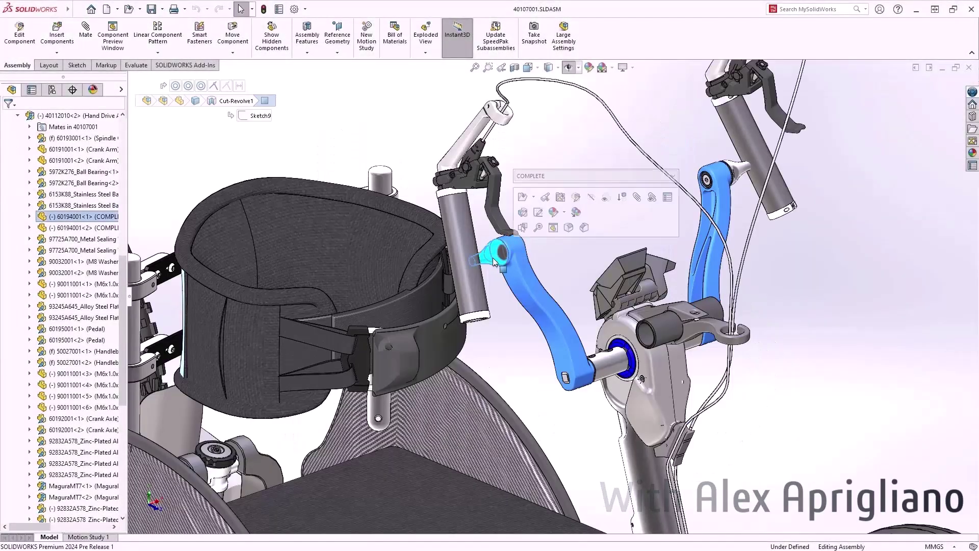
{"action": "left_click", "coordinate": [522, 198]}
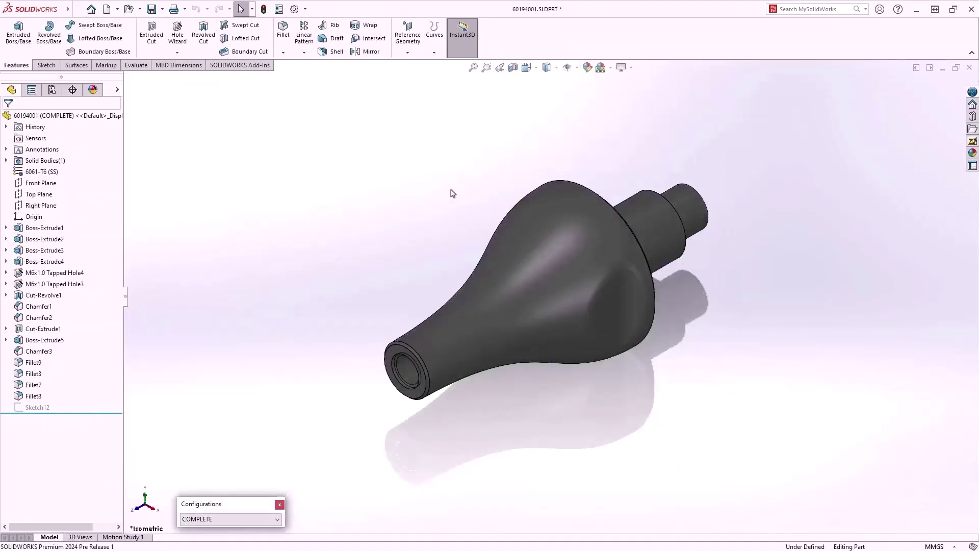
Save a copy of part 60194001 as a SOLIDWORKS 2022 Part file, keeping the original open
{"action": "left_click", "coordinate": [162, 9]}
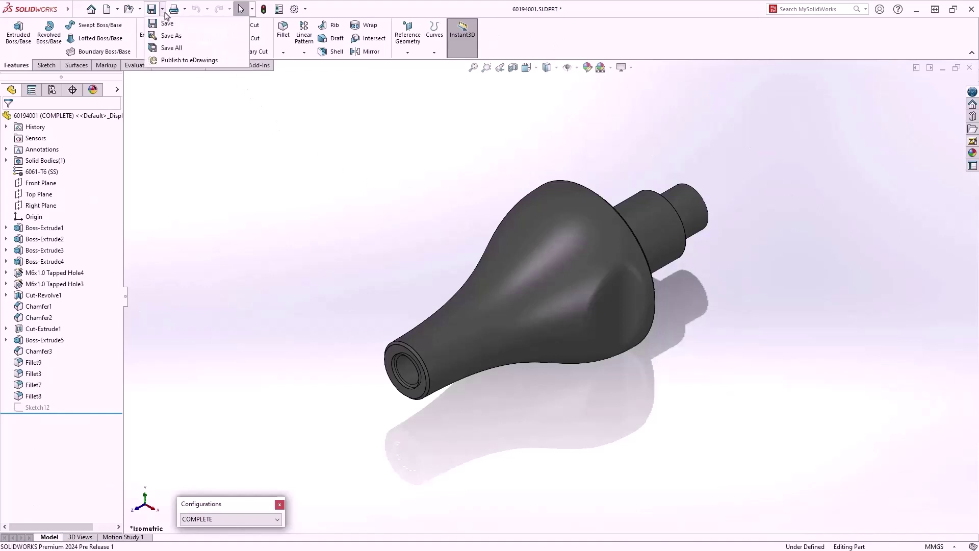
{"action": "left_click", "coordinate": [200, 36]}
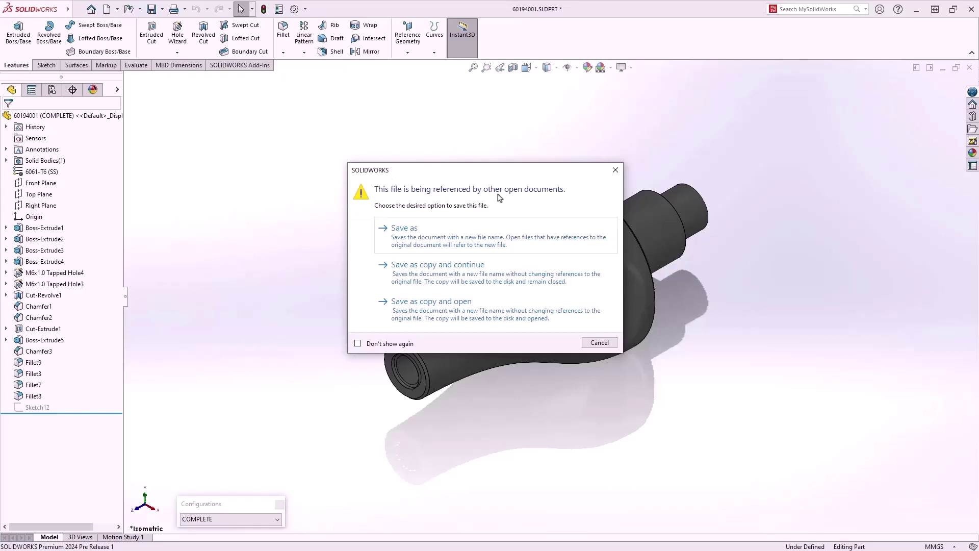
{"action": "left_click", "coordinate": [466, 277]}
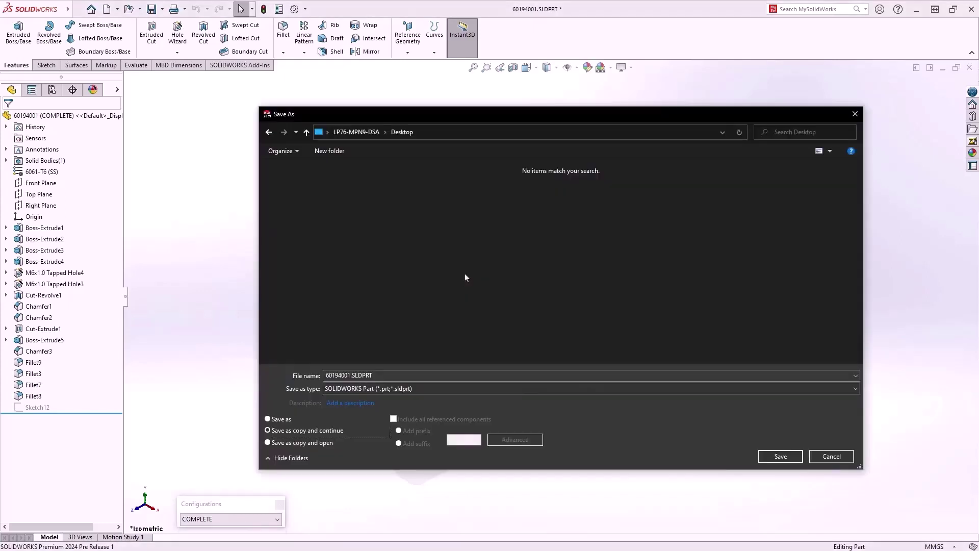
{"action": "left_click", "coordinate": [478, 390]}
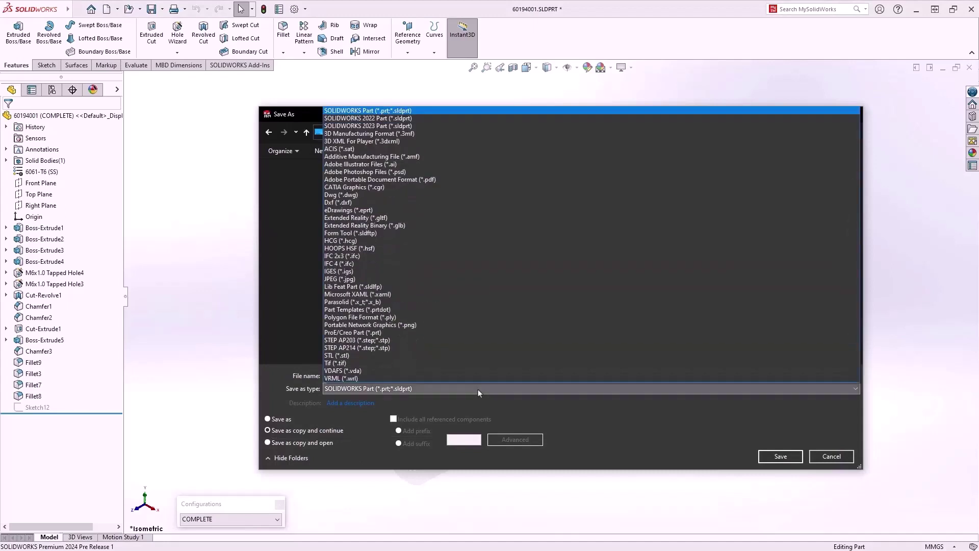
{"action": "left_click", "coordinate": [467, 118]}
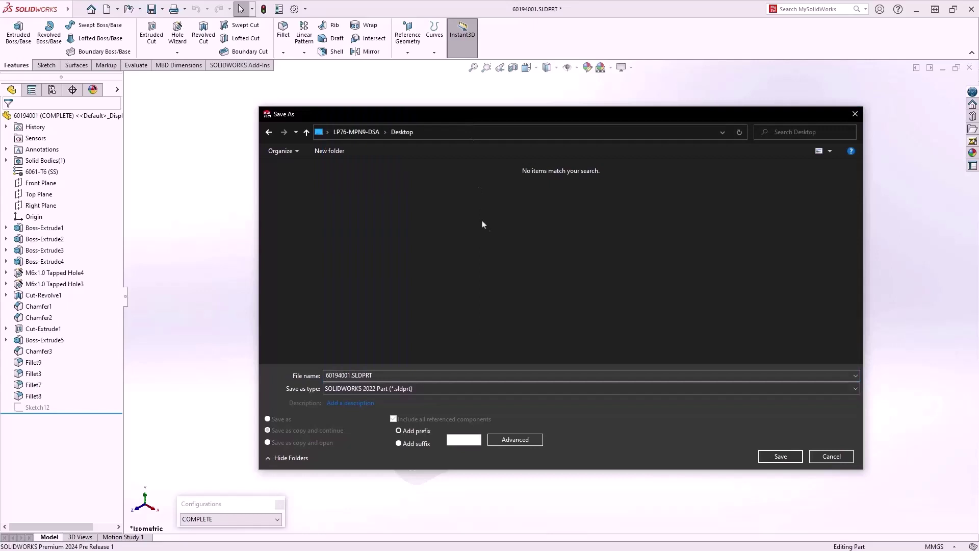
{"action": "left_click", "coordinate": [775, 457]}
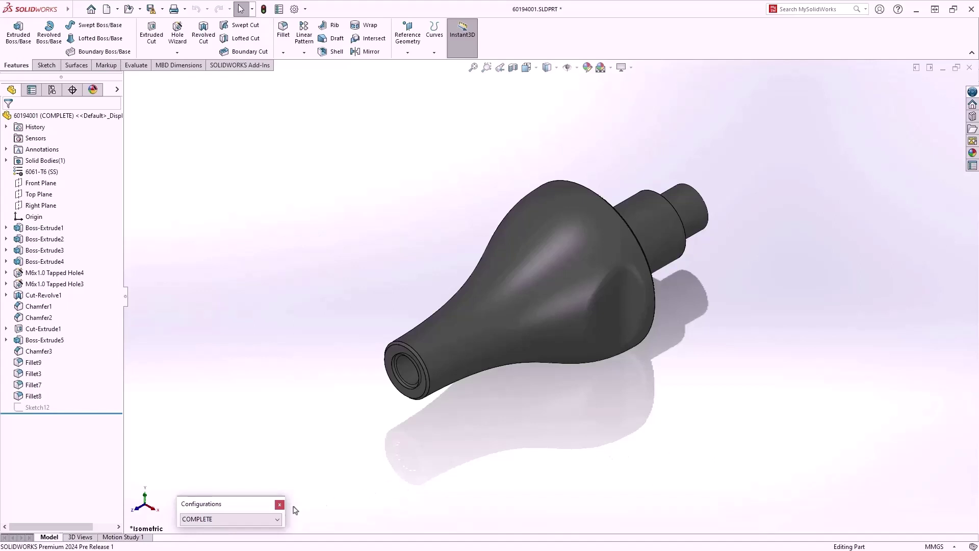
In the START configuration, revolve-cut Sketch12 with the cut side flipped to taper the hub
{"action": "left_click", "coordinate": [260, 524]}
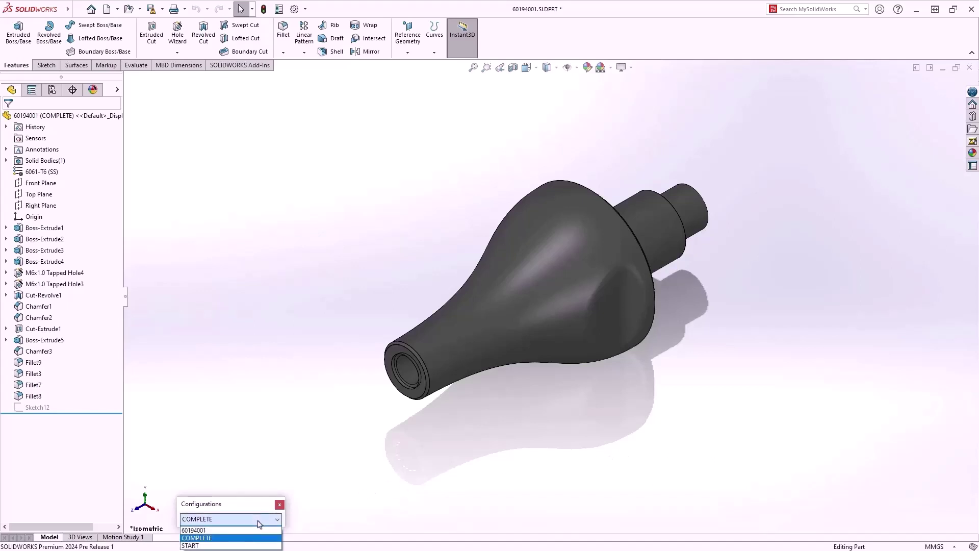
{"action": "left_click", "coordinate": [244, 545]}
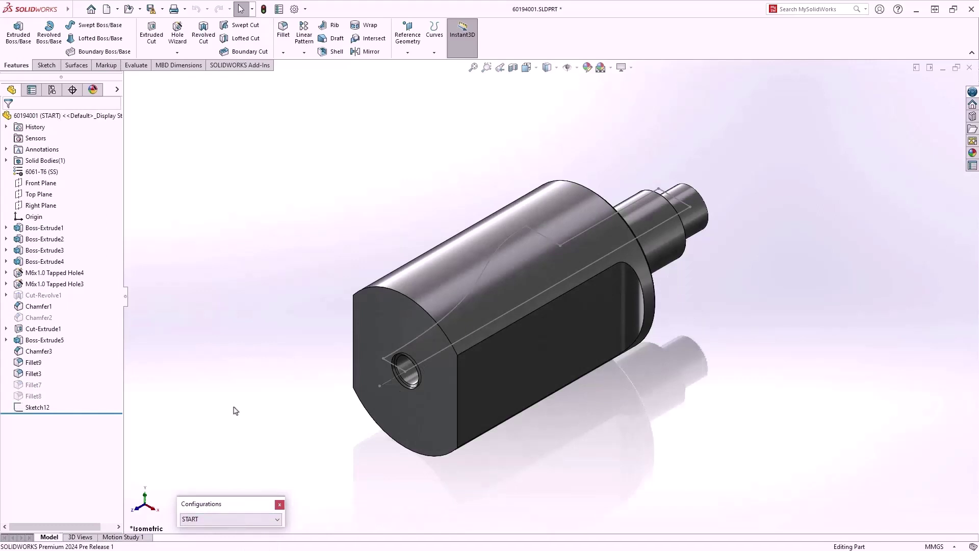
{"action": "left_click", "coordinate": [200, 47]}
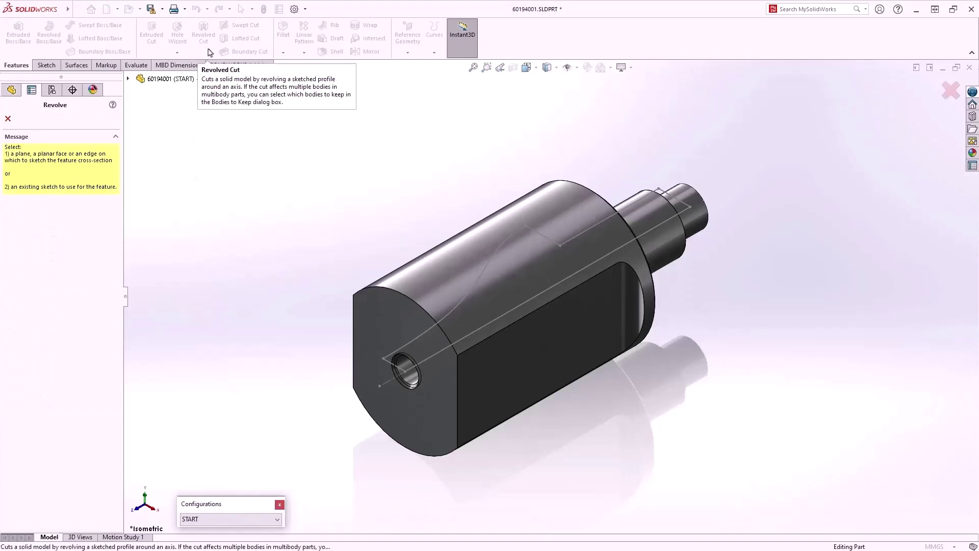
{"action": "left_click", "coordinate": [382, 250]}
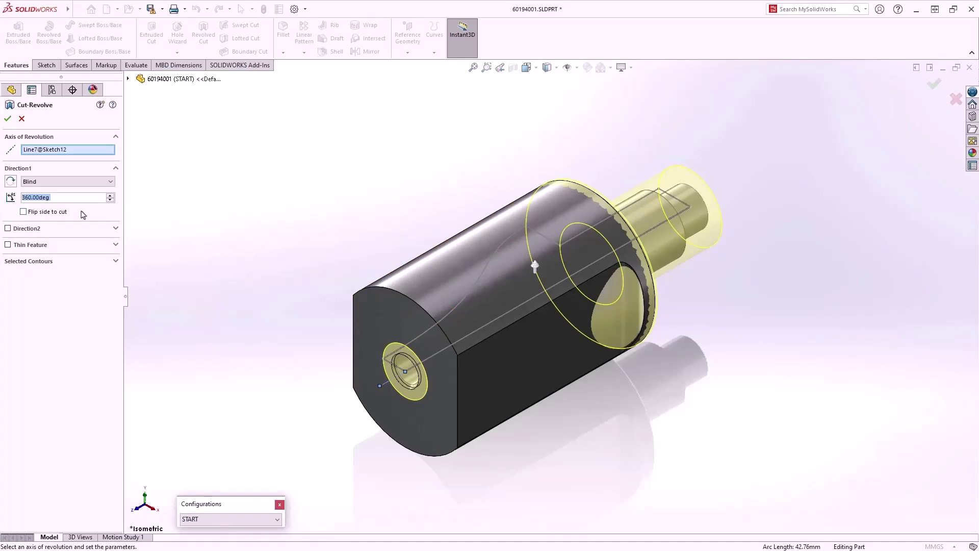
{"action": "left_click", "coordinate": [83, 214]}
{"action": "left_click", "coordinate": [8, 118]}
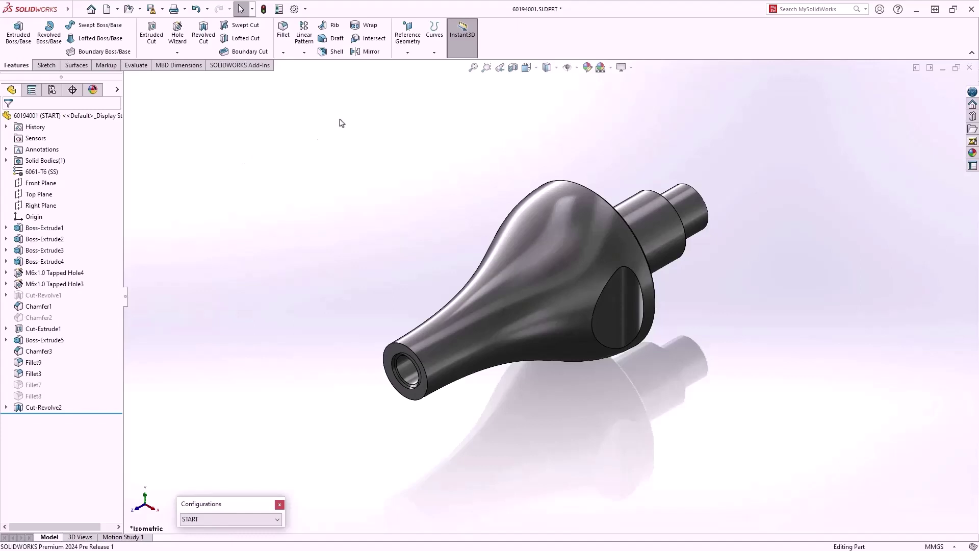
Add a cylindrical bounding box oriented by a custom plane on the tube's end face
{"action": "left_click", "coordinate": [408, 46]}
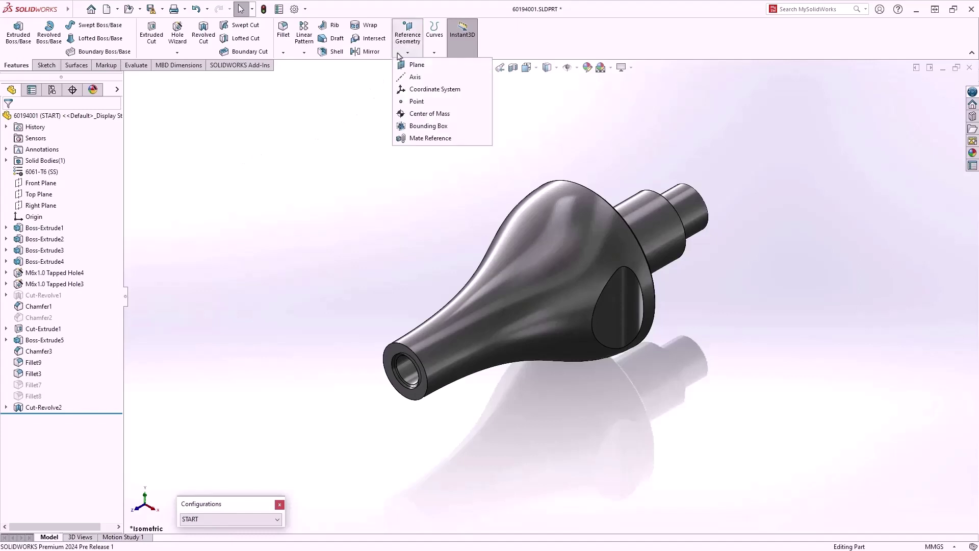
{"action": "left_click", "coordinate": [454, 129]}
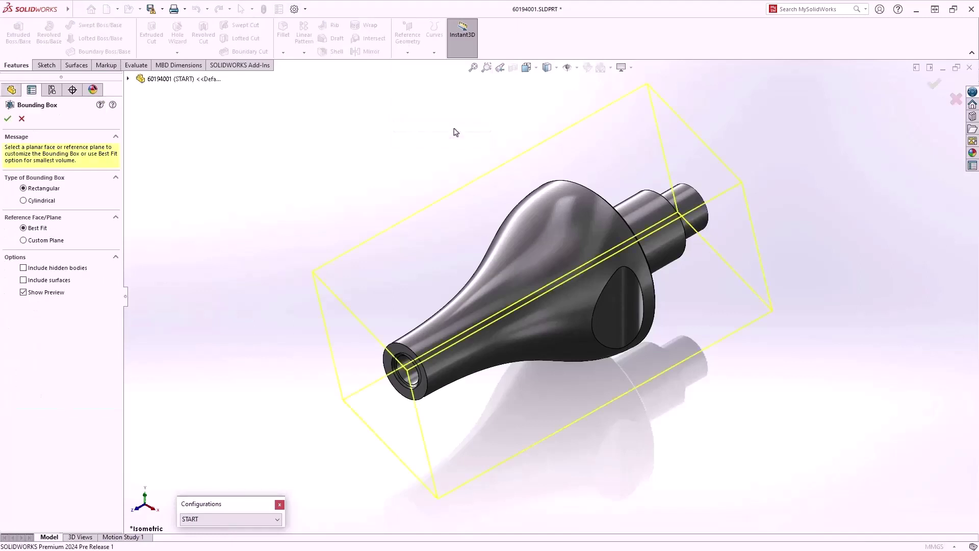
{"action": "left_click", "coordinate": [68, 201]}
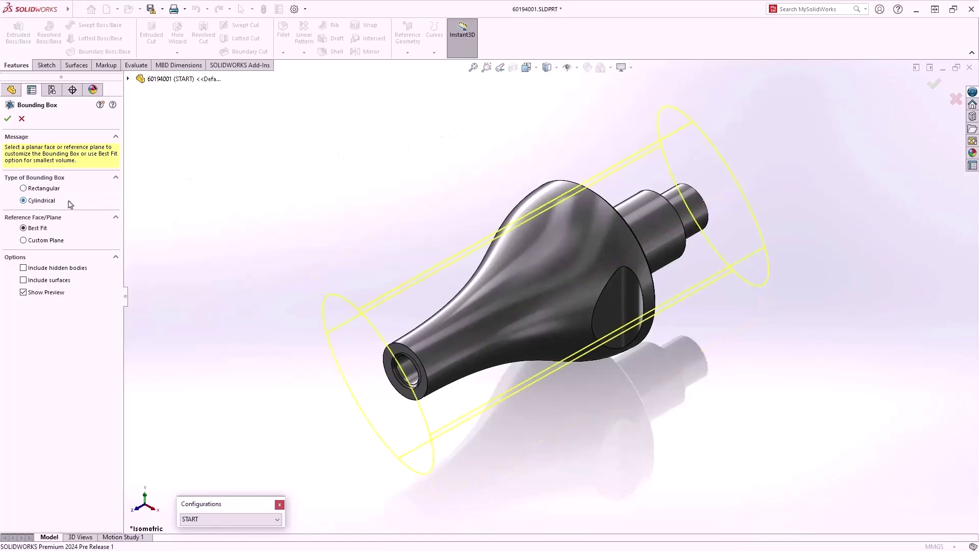
{"action": "left_click", "coordinate": [68, 241]}
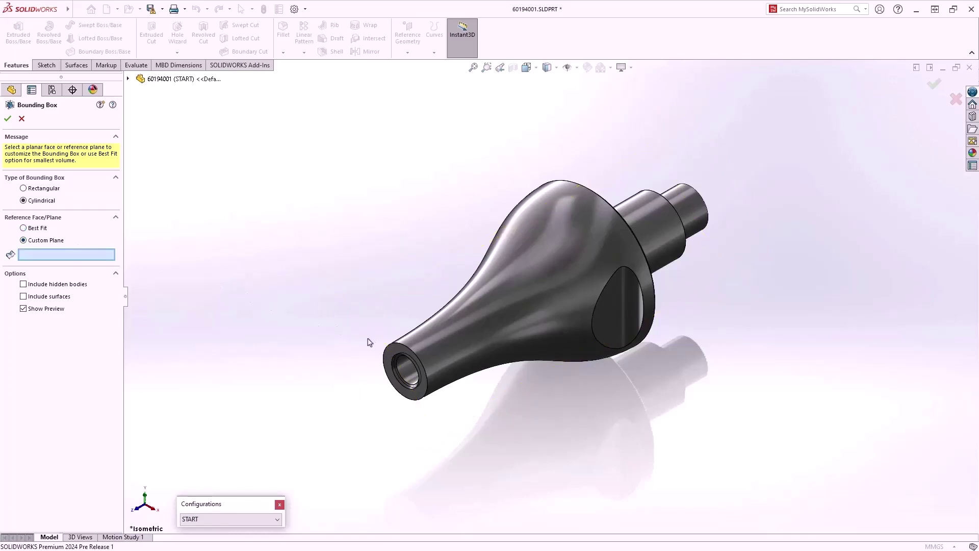
{"action": "left_click", "coordinate": [391, 356]}
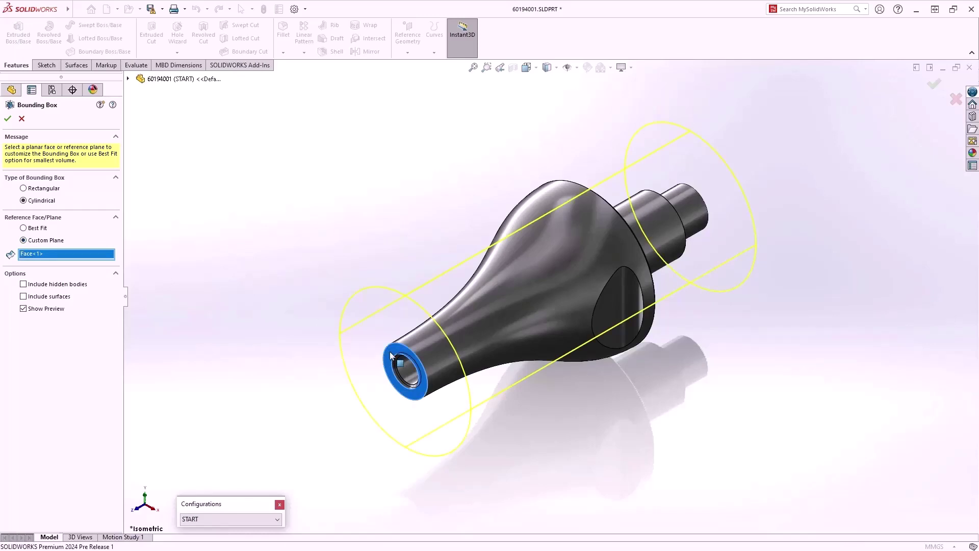
{"action": "key", "text": "Return"}
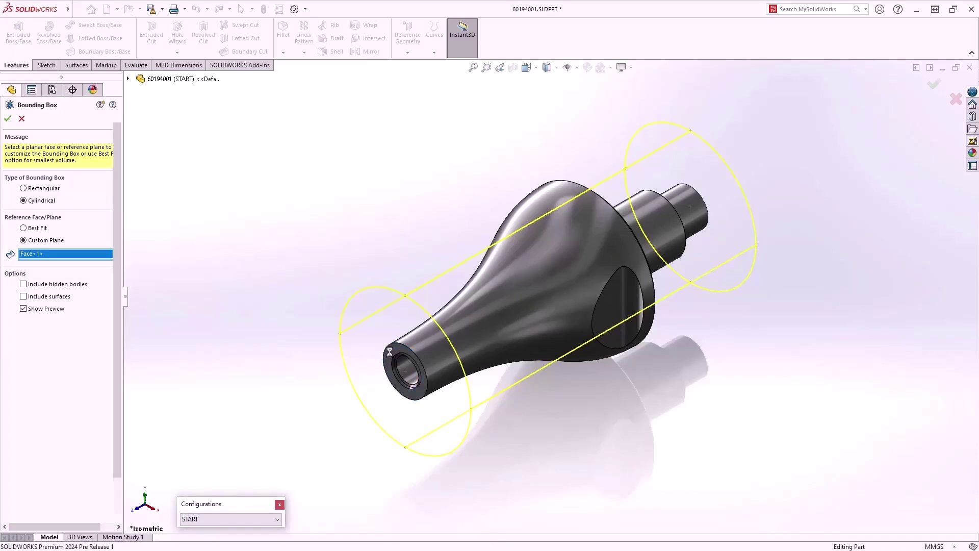
{"action": "mouse_move", "coordinate": [380, 272]}
{"action": "middle_mouse_down"}
{"action": "mouse_move", "coordinate": [480, 265]}
{"action": "mouse_move", "coordinate": [398, 262]}
{"action": "mouse_move", "coordinate": [375, 272]}
{"action": "middle_mouse_up"}
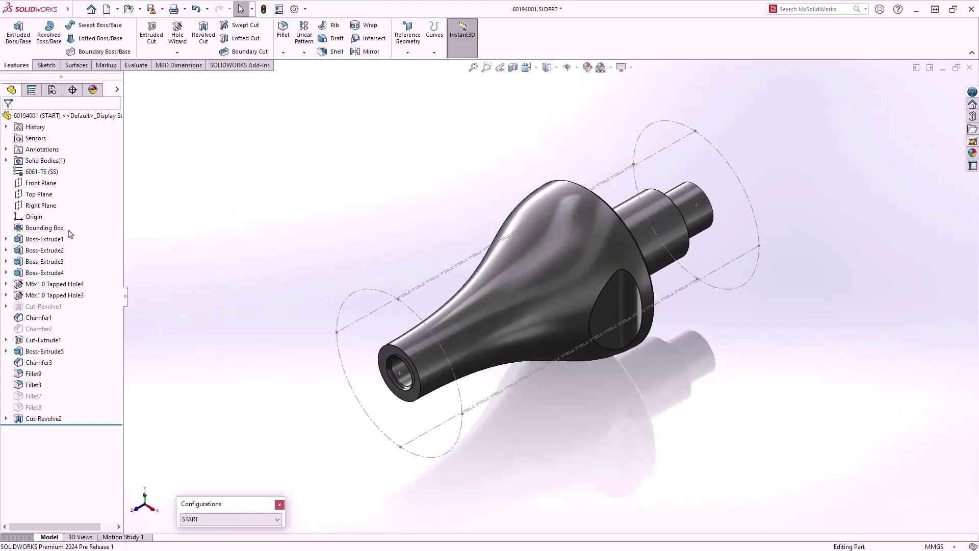
{"action": "left_click", "coordinate": [240, 519]}
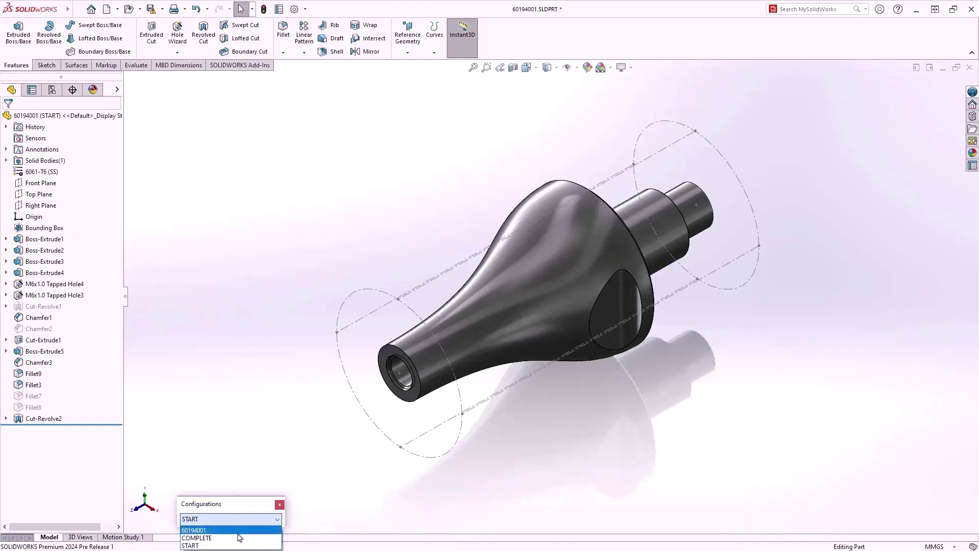
Rebuild the hub in its COMPLETE configuration and return to the handcycle assembly
{"action": "left_click", "coordinate": [240, 537]}
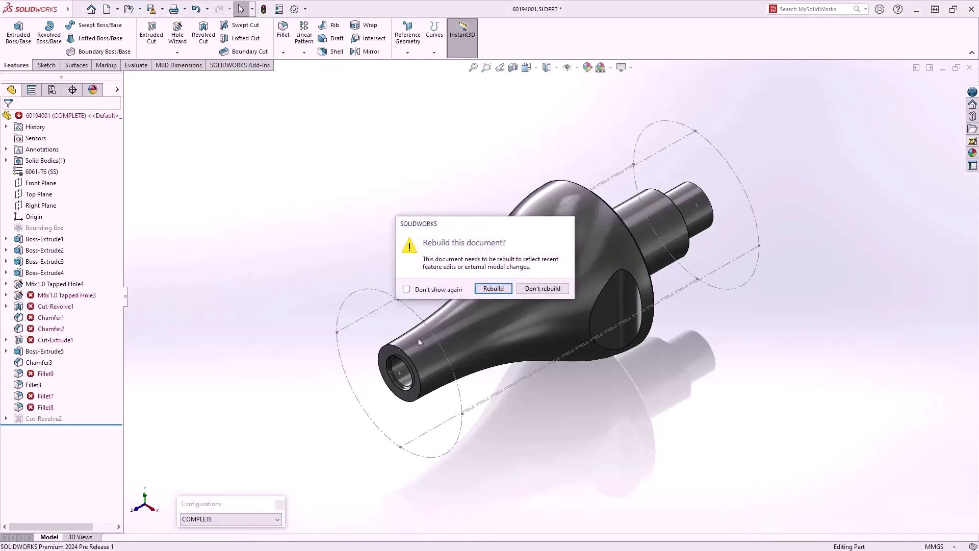
{"action": "left_click", "coordinate": [494, 288]}
{"action": "key", "text": "ctrl+Tab"}
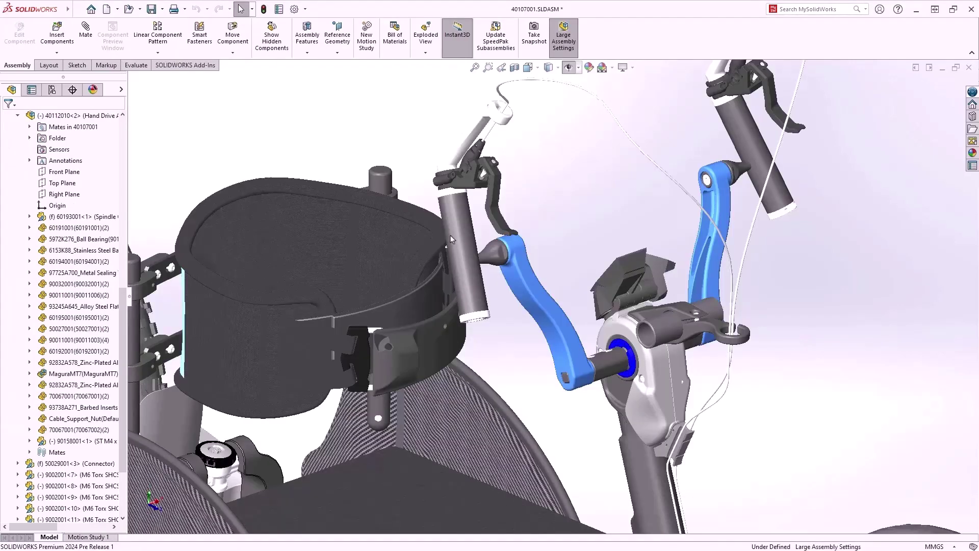
Open crank arm part 60191001 in its own window in the START configuration
{"action": "left_click", "coordinate": [531, 291]}
{"action": "left_click", "coordinate": [561, 243]}
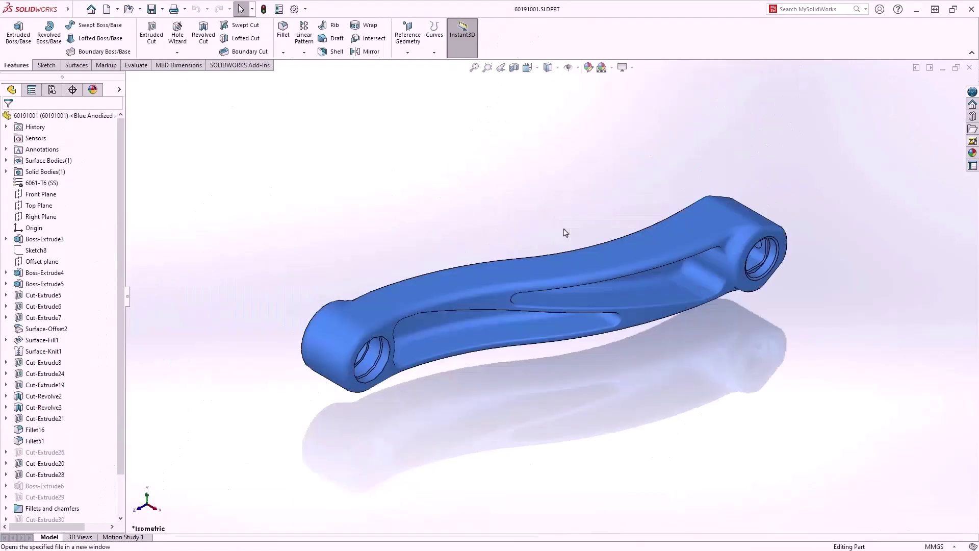
{"action": "left_click", "coordinate": [276, 519]}
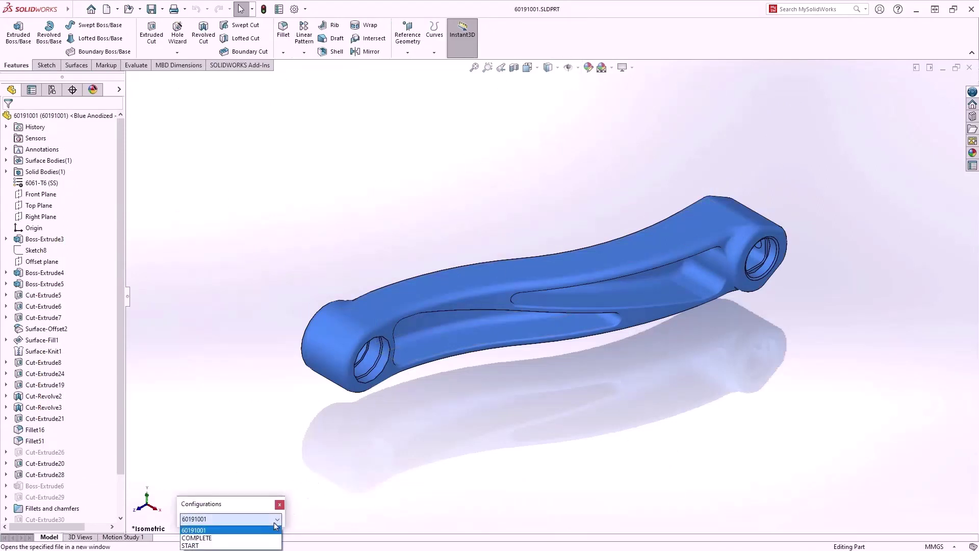
{"action": "left_click", "coordinate": [251, 546]}
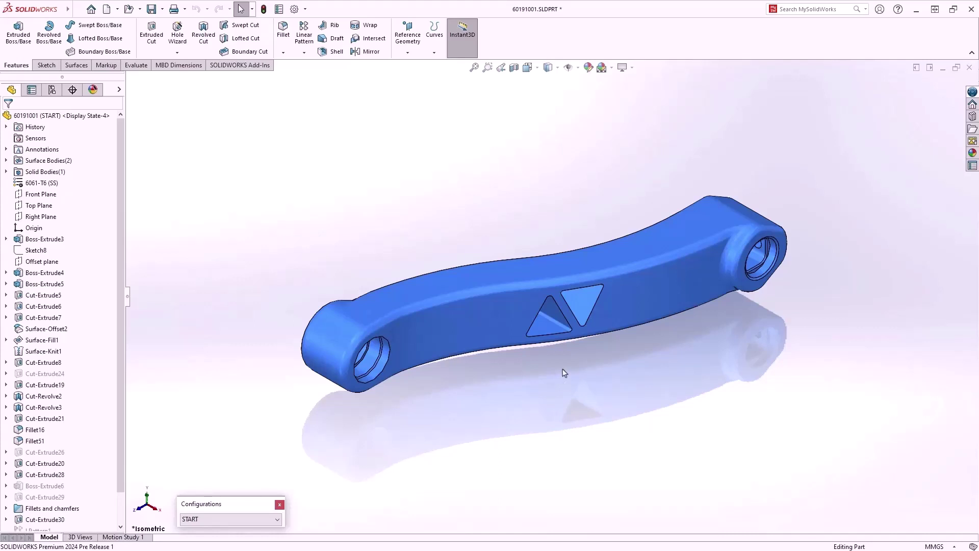
Start a linear pattern along the Front Plane seeded by the triangular cutout, viewed from the right
{"action": "left_click", "coordinate": [49, 197]}
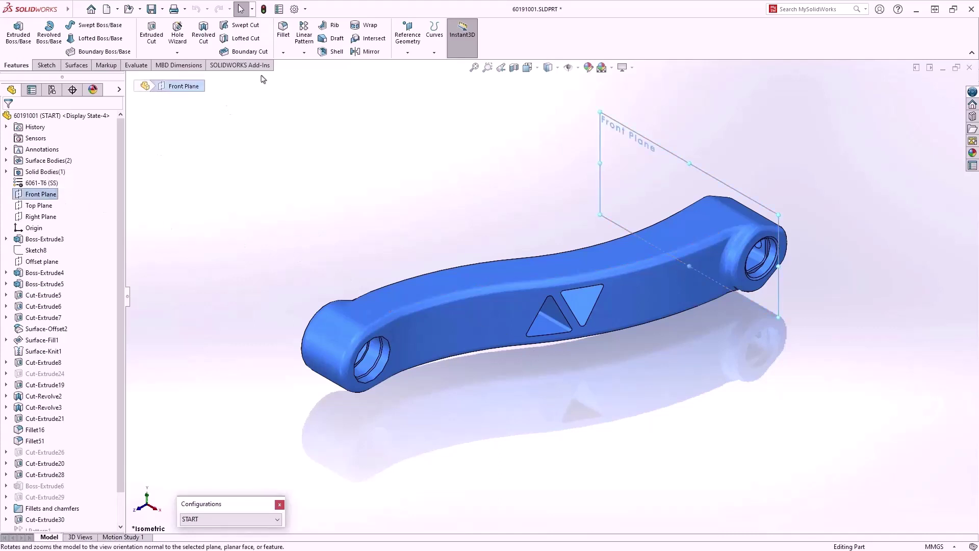
{"action": "left_click", "coordinate": [301, 40]}
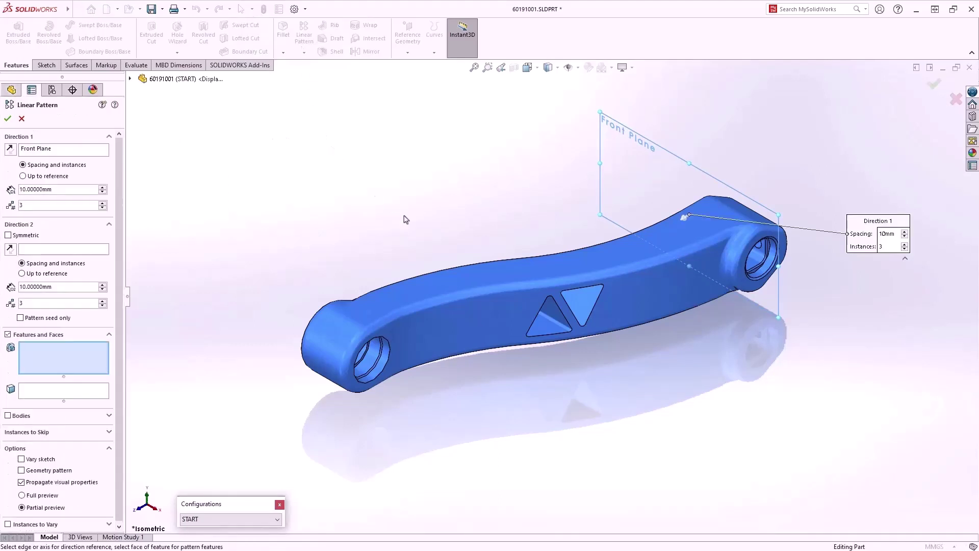
{"action": "left_click", "coordinate": [552, 329]}
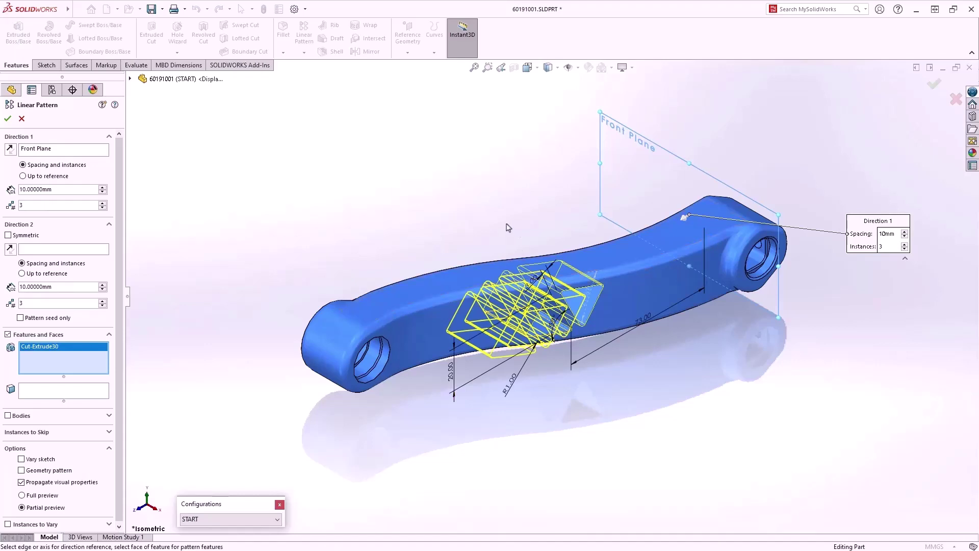
{"action": "key", "text": "space"}
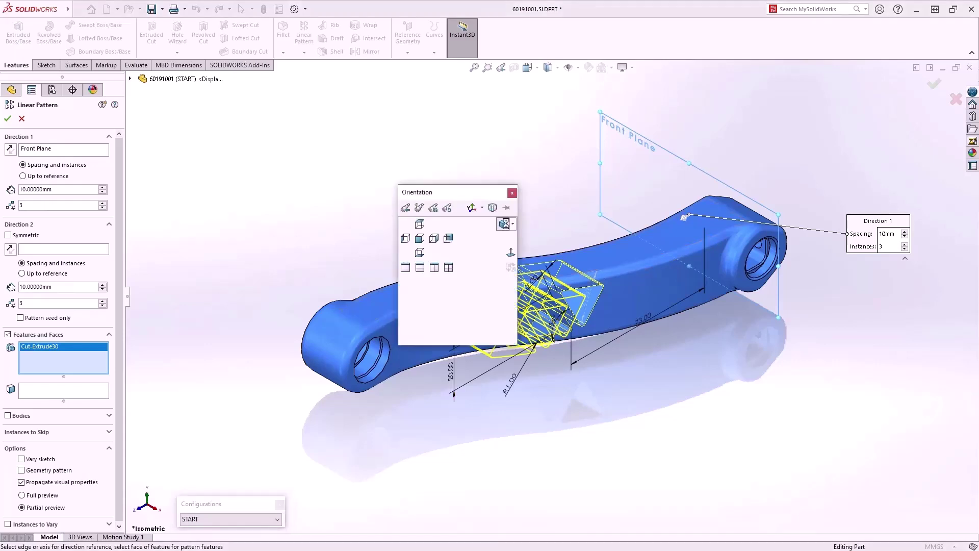
{"action": "left_click", "coordinate": [448, 237]}
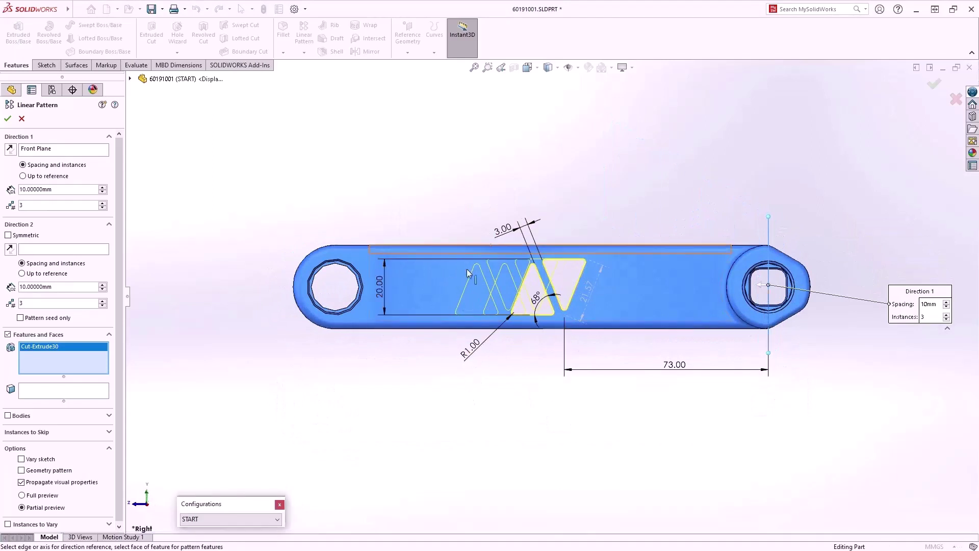
Set 22.5 mm spacing with symmetric Direction 2 and accept the three-instance pattern
{"action": "left_click", "coordinate": [103, 187]}
{"action": "left_click", "coordinate": [102, 188]}
{"action": "left_click", "coordinate": [103, 187]}
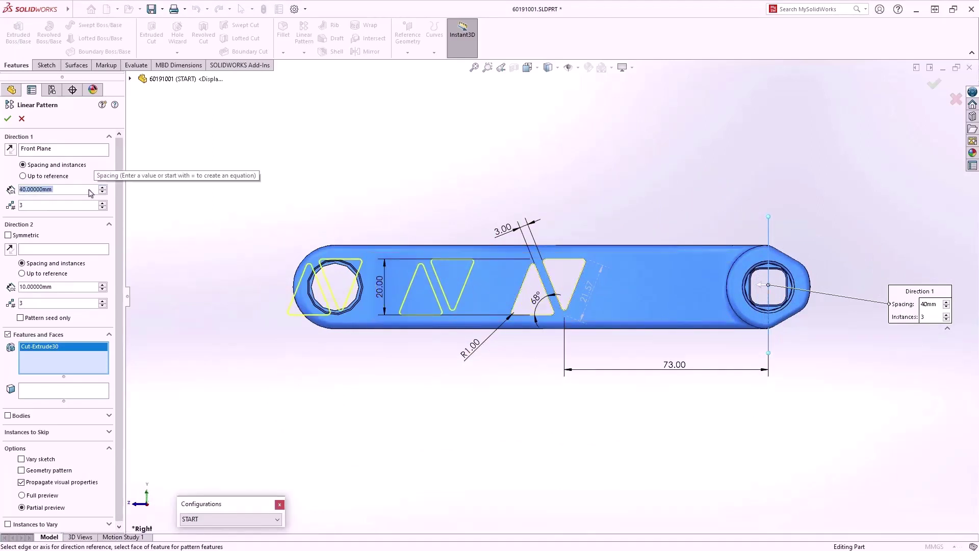
{"action": "type", "text": "22.5"}
{"action": "key", "text": "Return"}
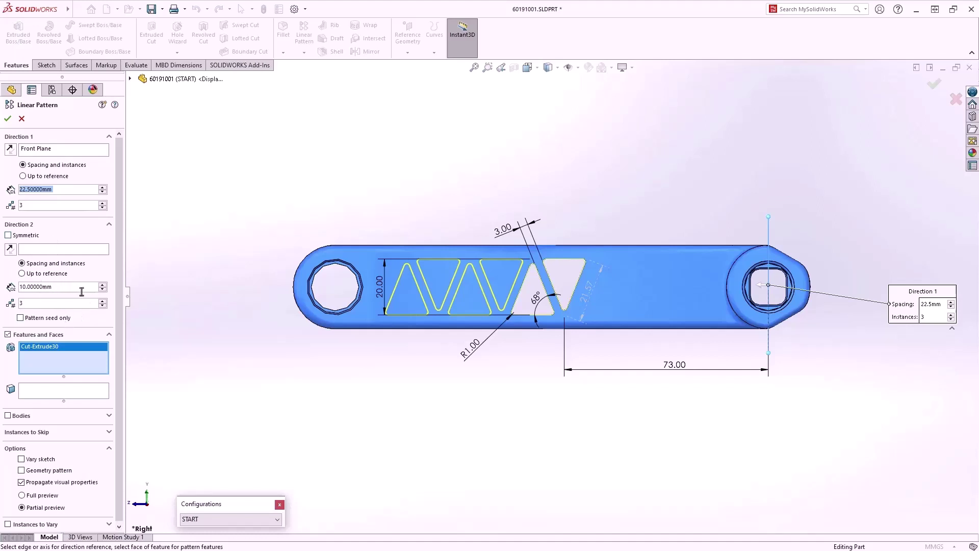
{"action": "left_click", "coordinate": [44, 237]}
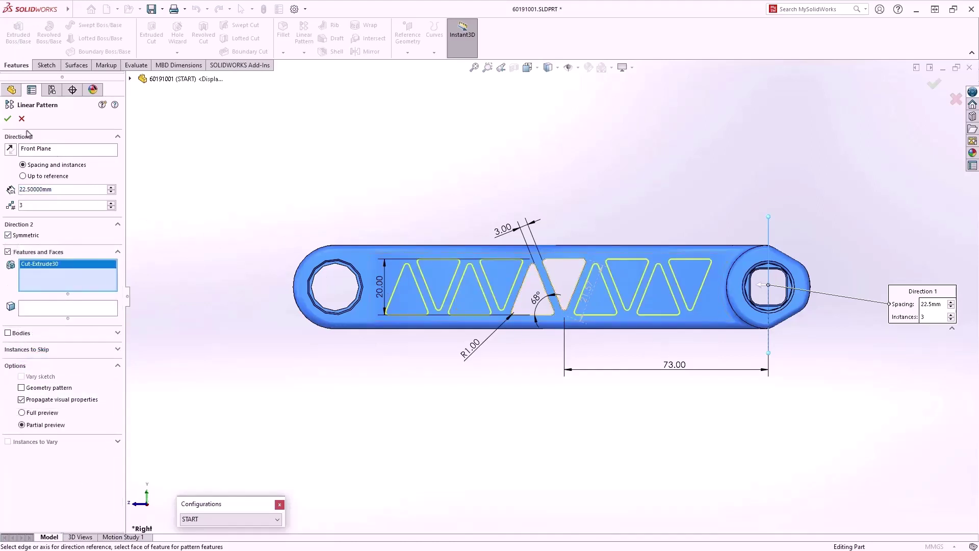
{"action": "left_click", "coordinate": [7, 120]}
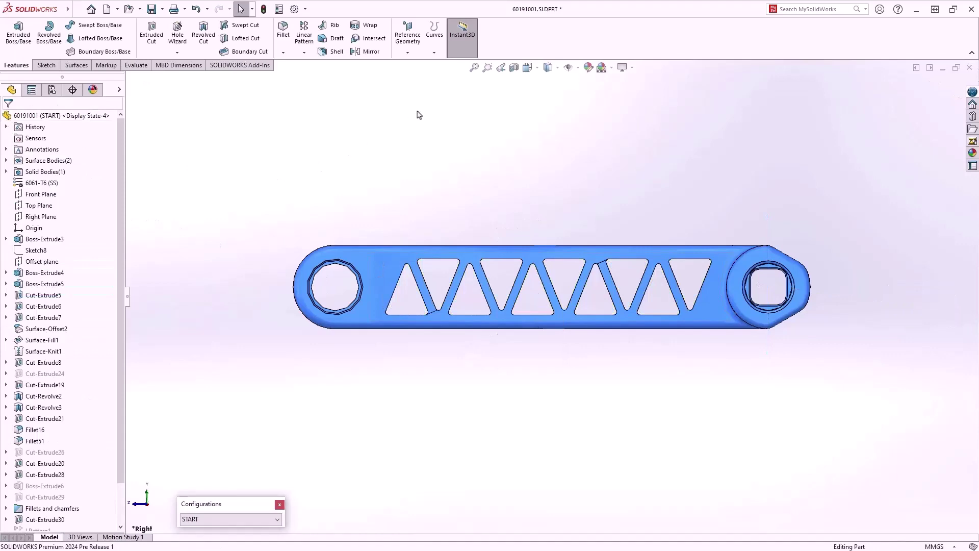
{"action": "key", "text": "ctrl+7"}
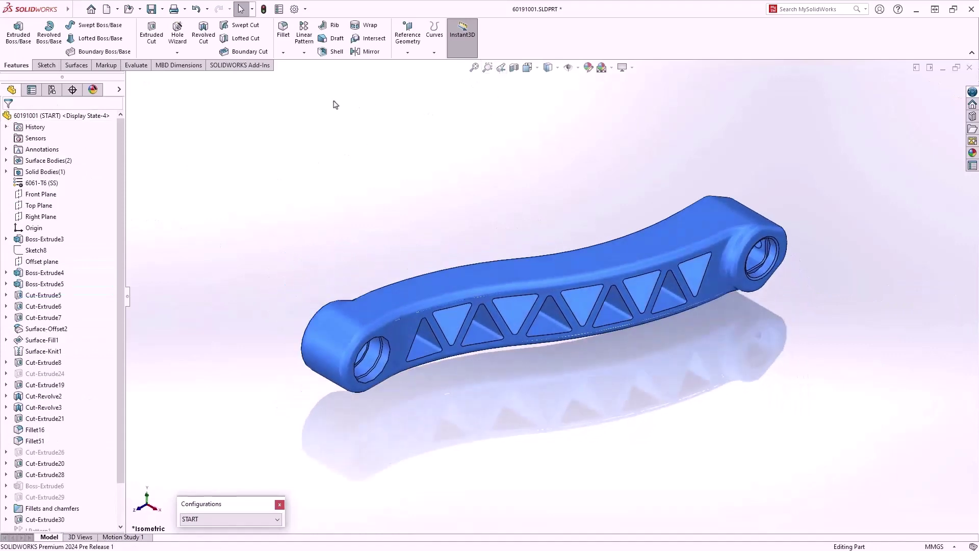
Create a 0 mm offset surface copying the arm's triangle-pocketed web face
{"action": "left_click", "coordinate": [76, 66]}
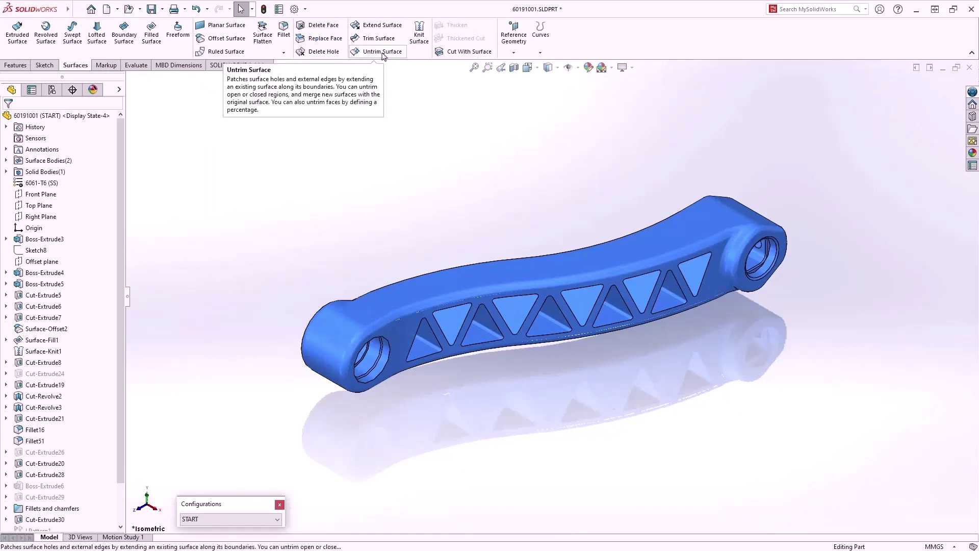
{"action": "left_click", "coordinate": [231, 41]}
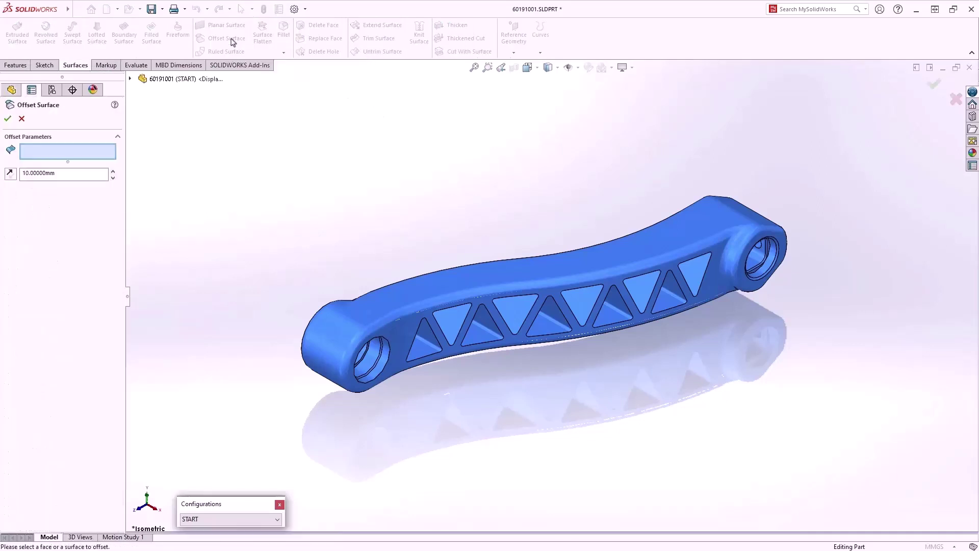
{"action": "left_click", "coordinate": [113, 178]}
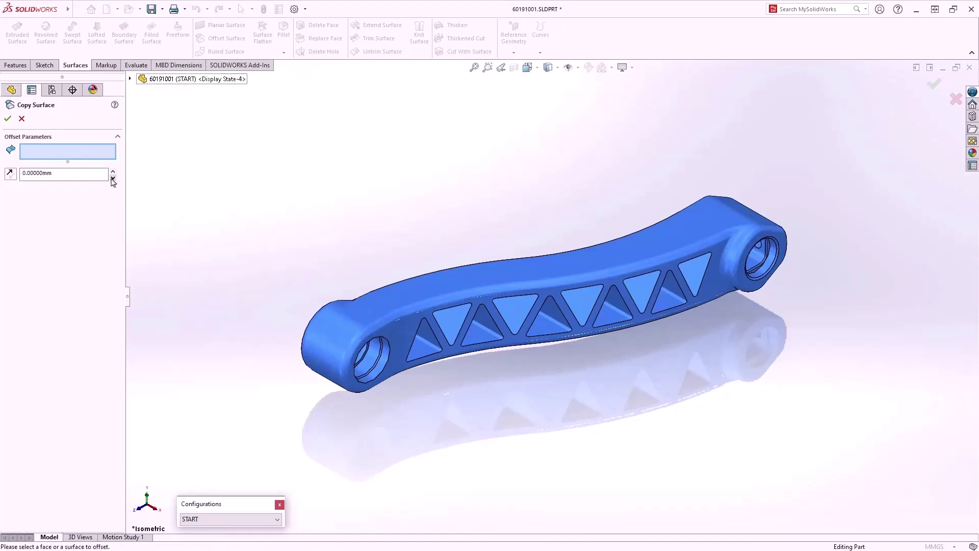
{"action": "left_click", "coordinate": [408, 328]}
{"action": "key", "text": "Return"}
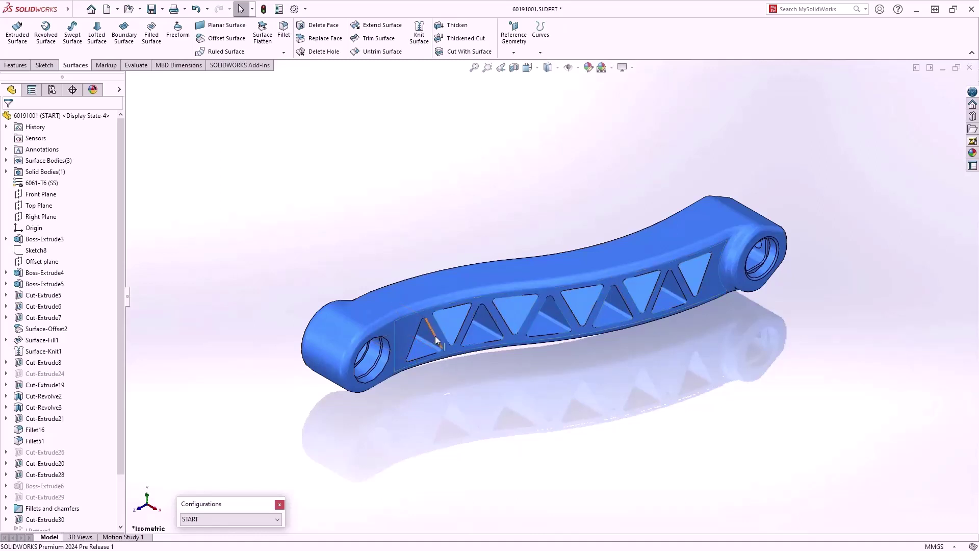
Untrim the copied web surface to patch its triangular holes as separate surface bodies
{"action": "left_click", "coordinate": [380, 52]}
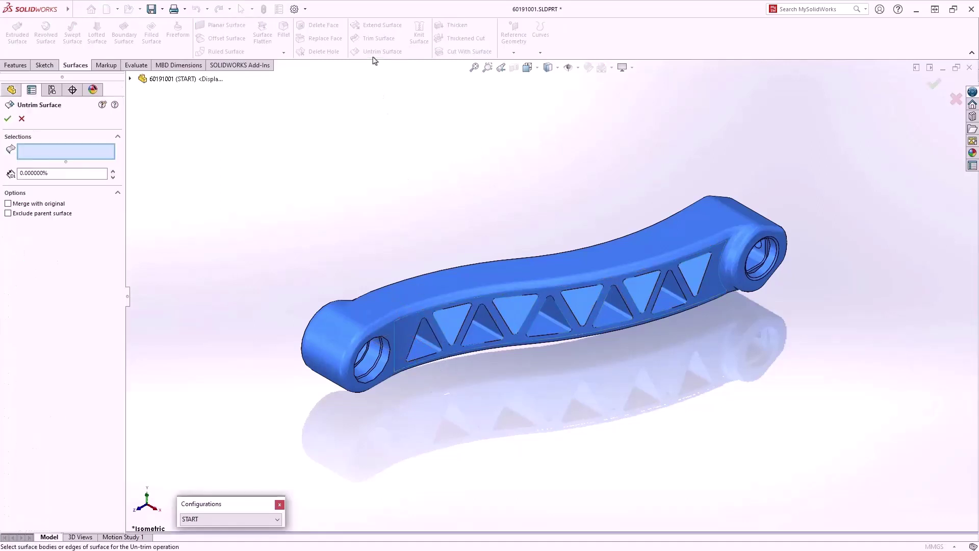
{"action": "left_click", "coordinate": [405, 327]}
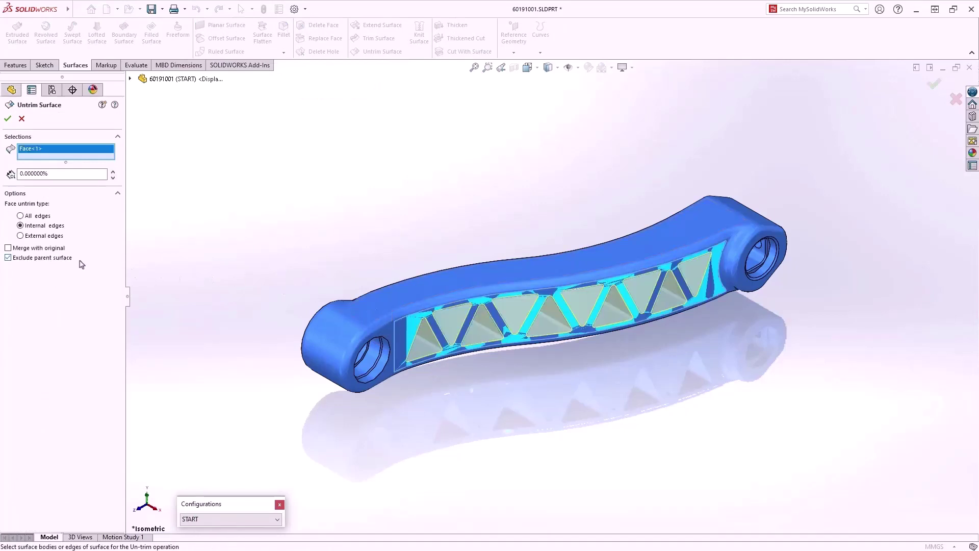
{"action": "left_click", "coordinate": [8, 118]}
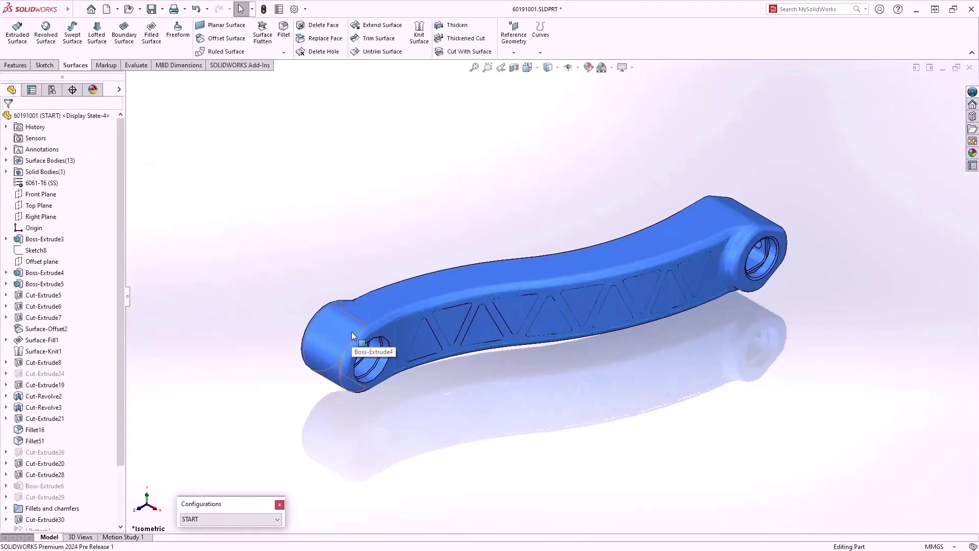
Hide the solid arm and copied surface to inspect the triangle patches, then restore the arm
{"action": "key", "text": "Tab"}
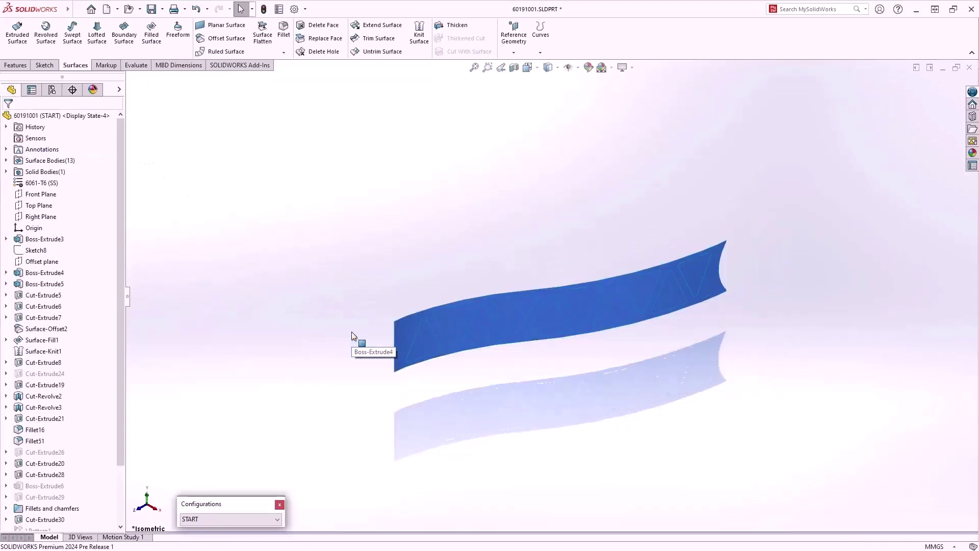
{"action": "key", "text": "Tab"}
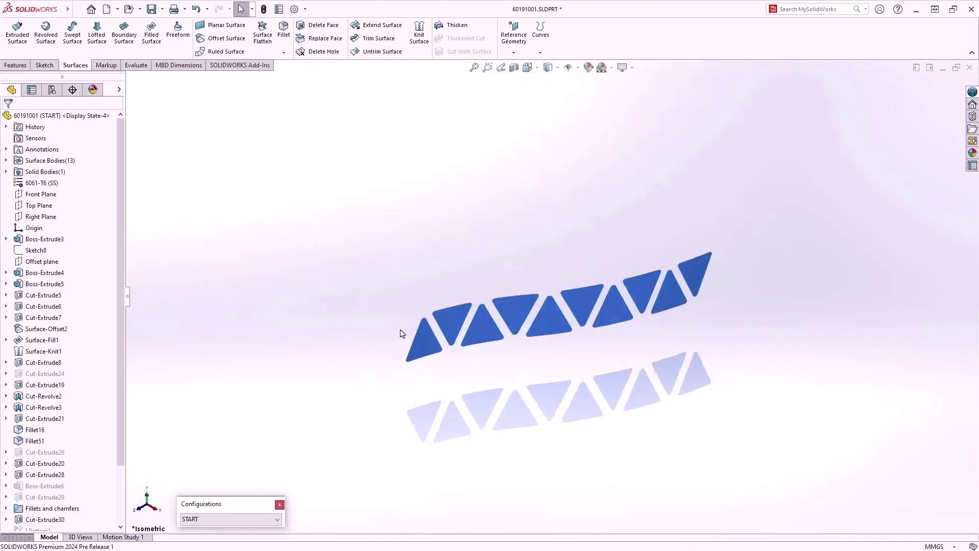
{"action": "mouse_move", "coordinate": [402, 339]}
{"action": "middle_mouse_down"}
{"action": "mouse_move", "coordinate": [393, 312]}
{"action": "mouse_move", "coordinate": [425, 364]}
{"action": "mouse_move", "coordinate": [401, 325]}
{"action": "middle_mouse_up"}
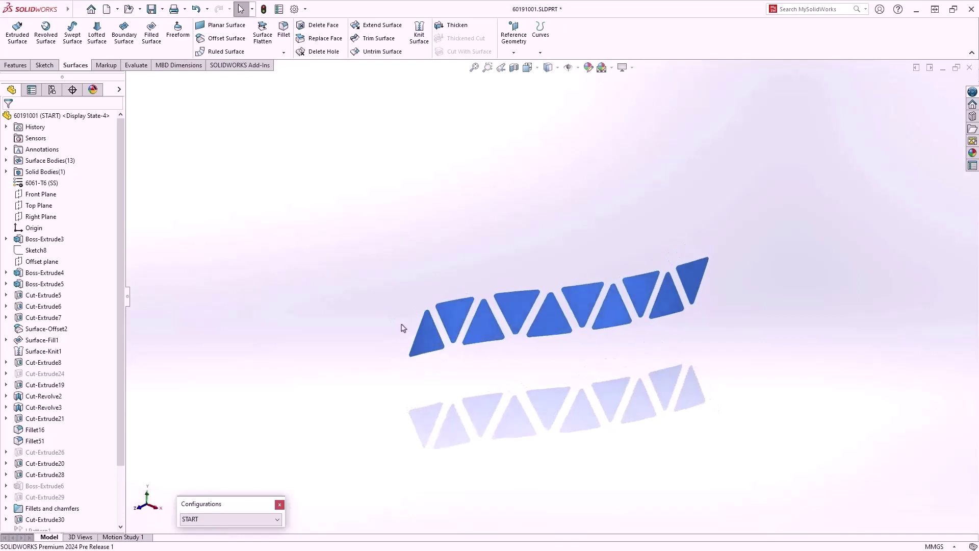
{"action": "key", "text": "ctrl+z"}
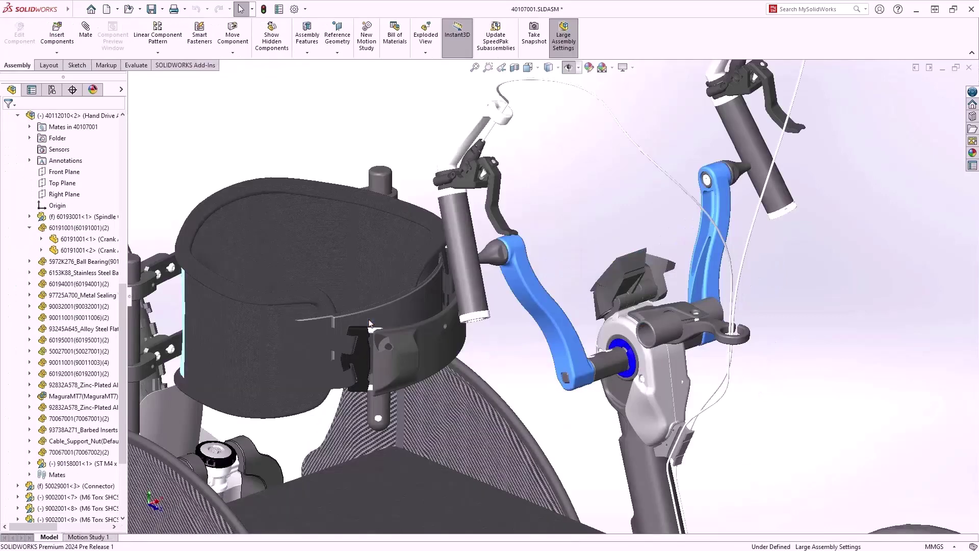
From the Parts1 view, open motor mount plate part 60225001 and select its Sketch9
{"action": "key", "text": "space"}
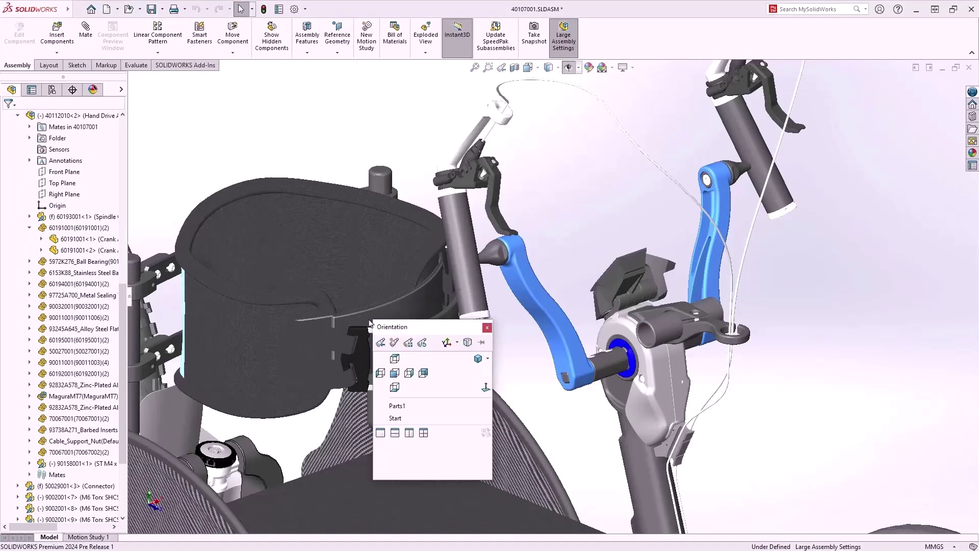
{"action": "left_click", "coordinate": [422, 408]}
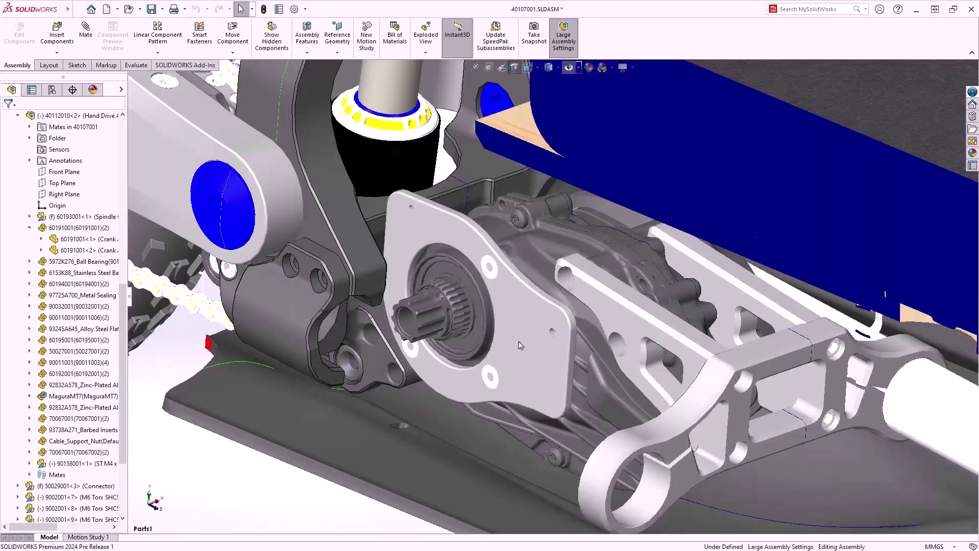
{"action": "left_click", "coordinate": [528, 273]}
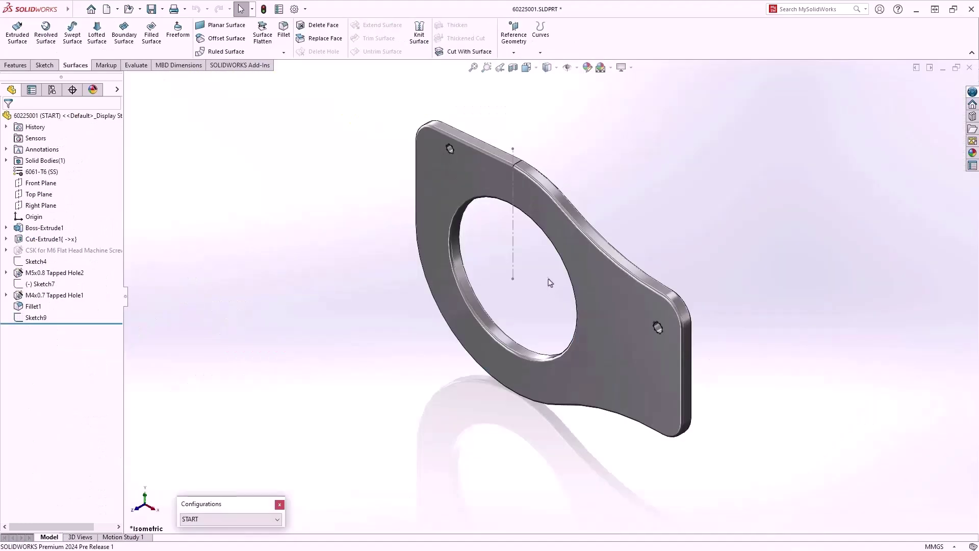
{"action": "left_click", "coordinate": [513, 249]}
In Sketch9, draw a center rectangle on the origin enclosing the large bore
{"action": "left_click", "coordinate": [543, 201]}
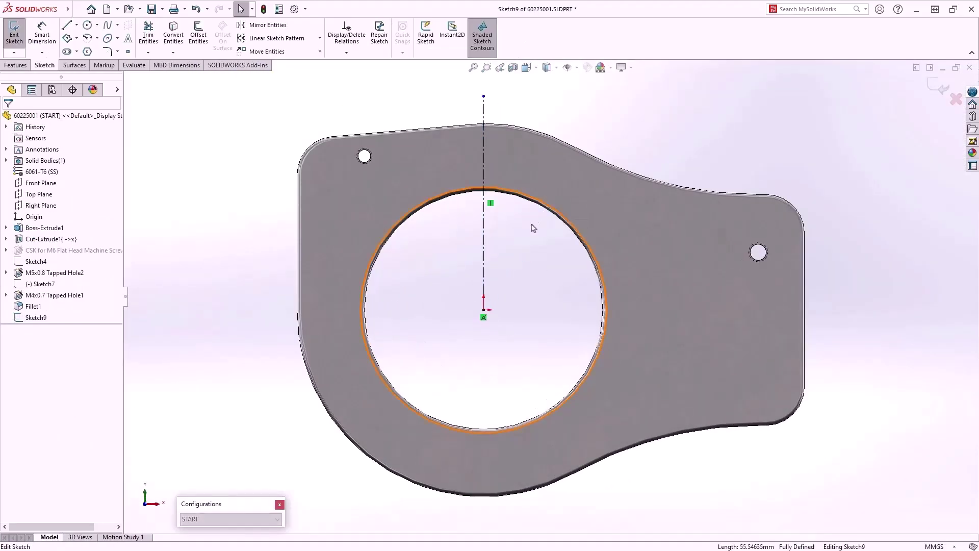
{"action": "key", "text": "s"}
{"action": "left_click", "coordinate": [545, 258]}
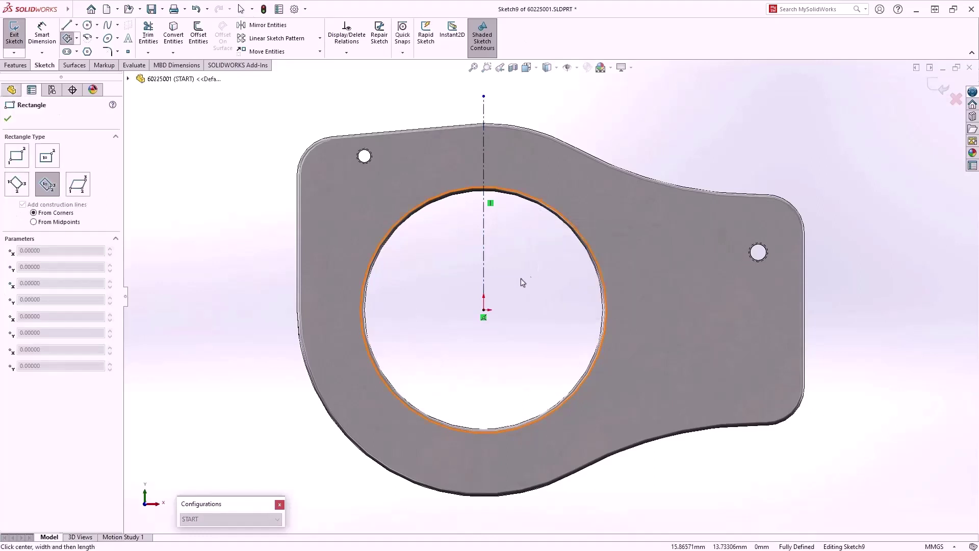
{"action": "left_click", "coordinate": [483, 309]}
{"action": "left_click", "coordinate": [443, 184]}
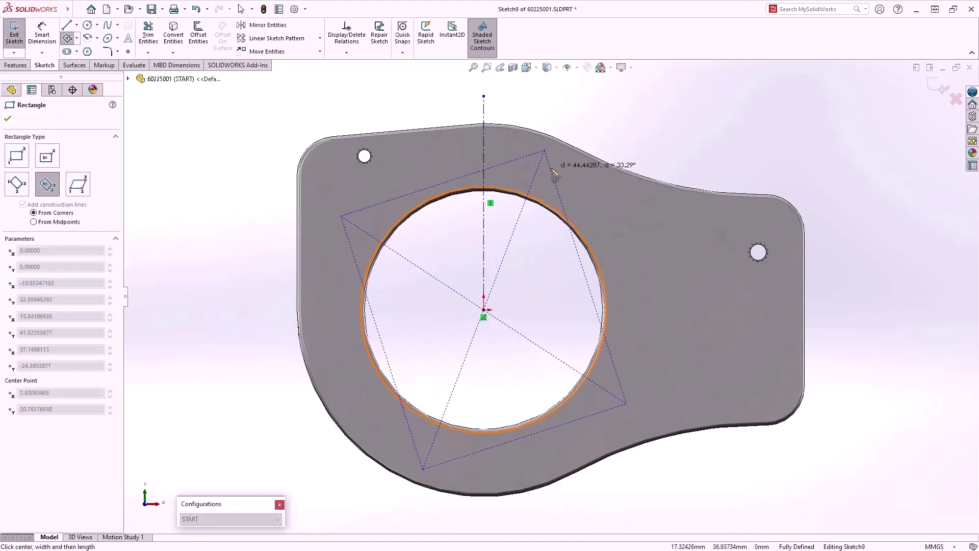
{"action": "left_click", "coordinate": [554, 175]}
{"action": "key", "text": "Escape"}
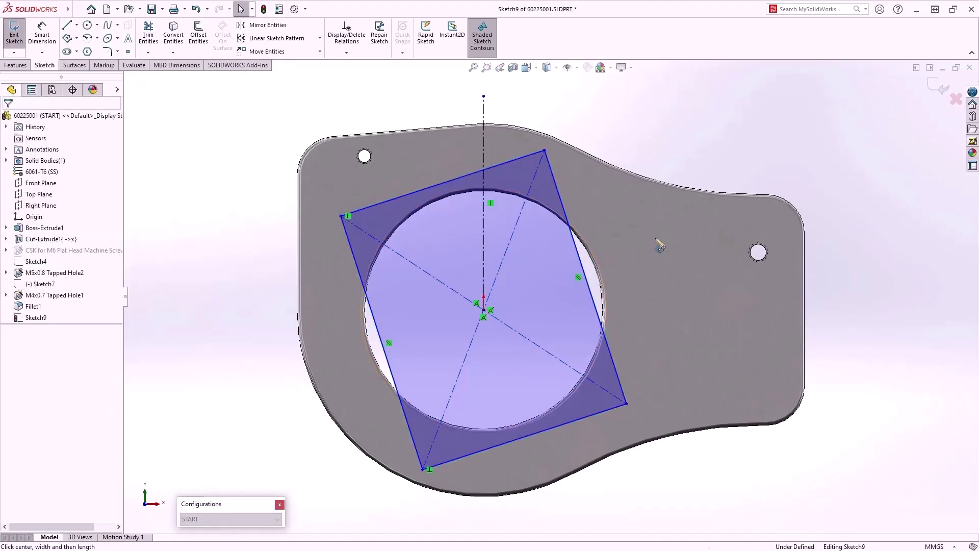
Dimension the rectangle's top edge and set its tilt from the construction line to 6.13°
{"action": "left_click", "coordinate": [501, 165]}
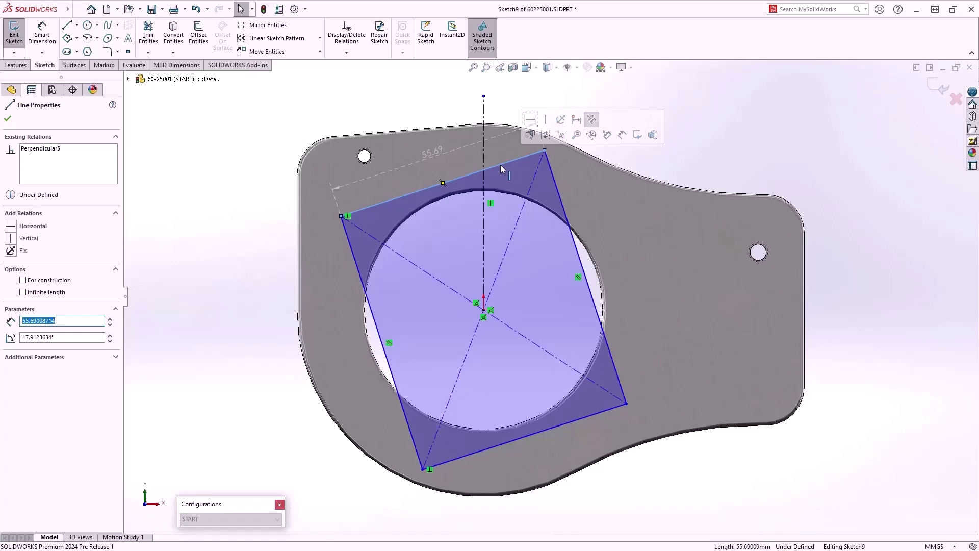
{"action": "double_click", "coordinate": [434, 154]}
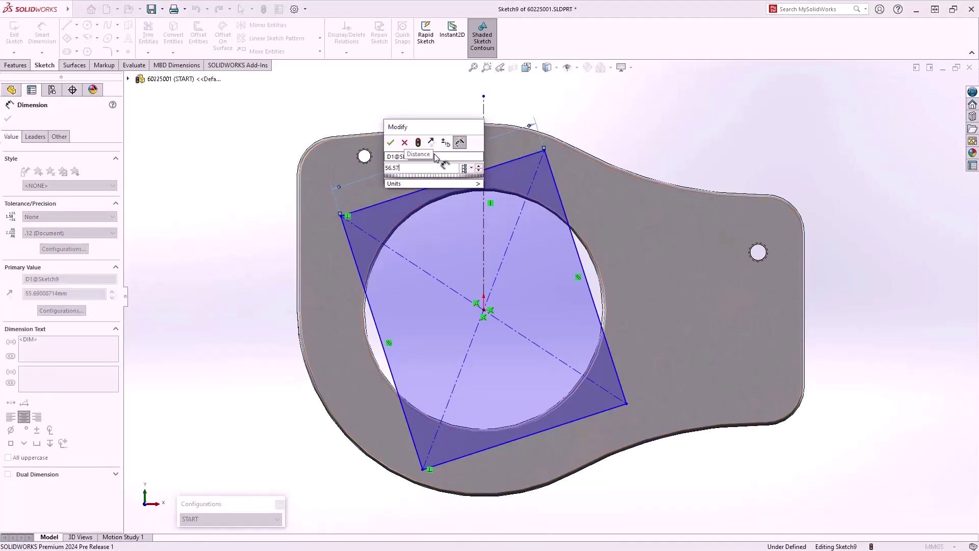
{"action": "key", "text": "Return"}
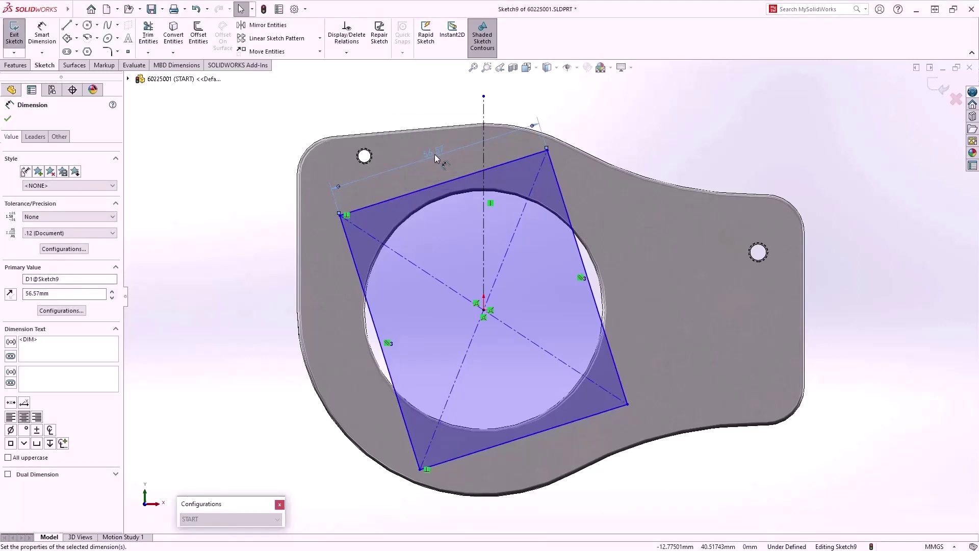
{"action": "left_click", "coordinate": [485, 181]}
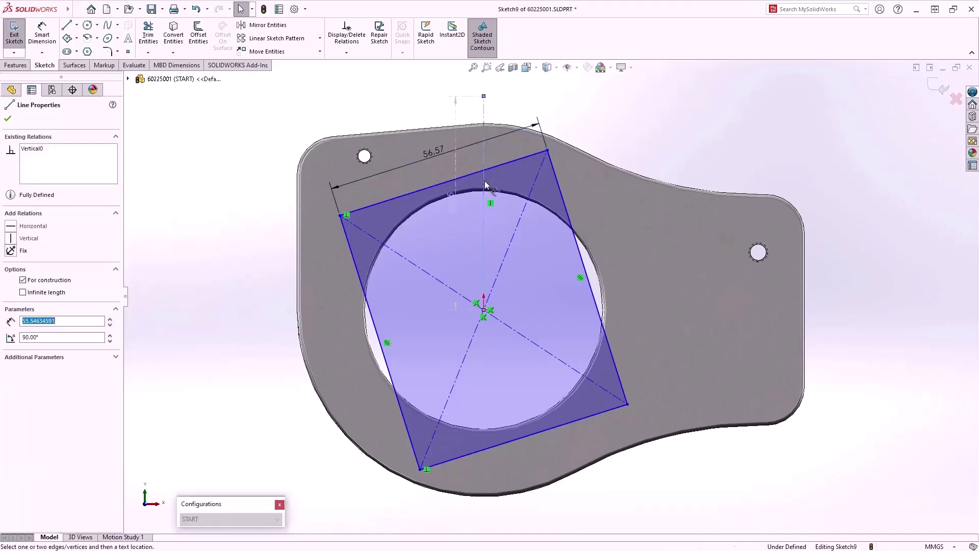
{"action": "left_click", "coordinate": [558, 184], "text": "ctrl"}
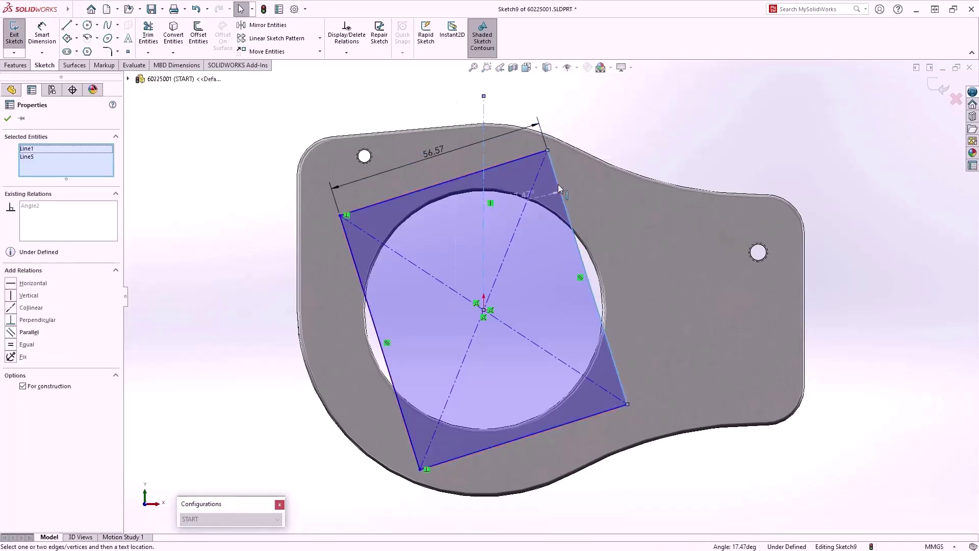
{"action": "double_click", "coordinate": [515, 201]}
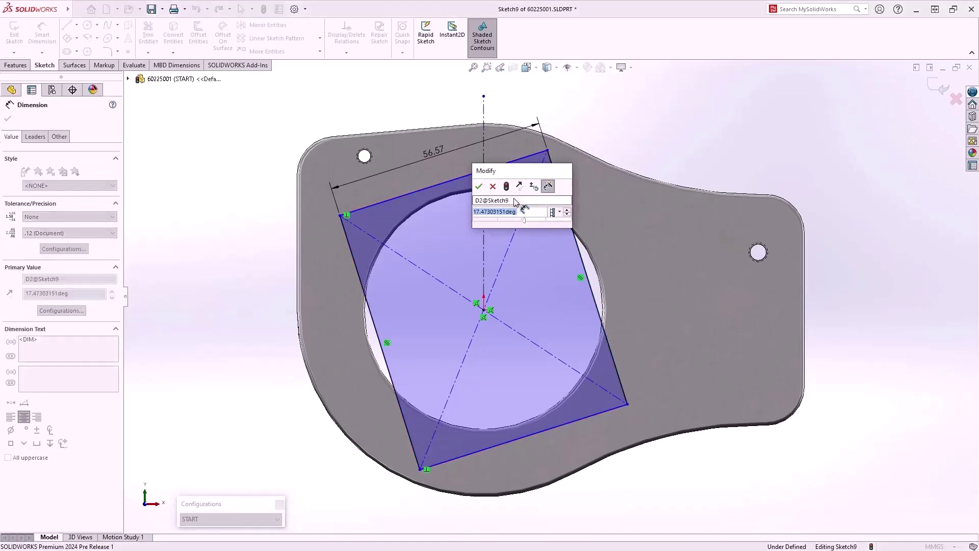
{"action": "type", "text": "6.13"}
{"action": "key", "text": "Return"}
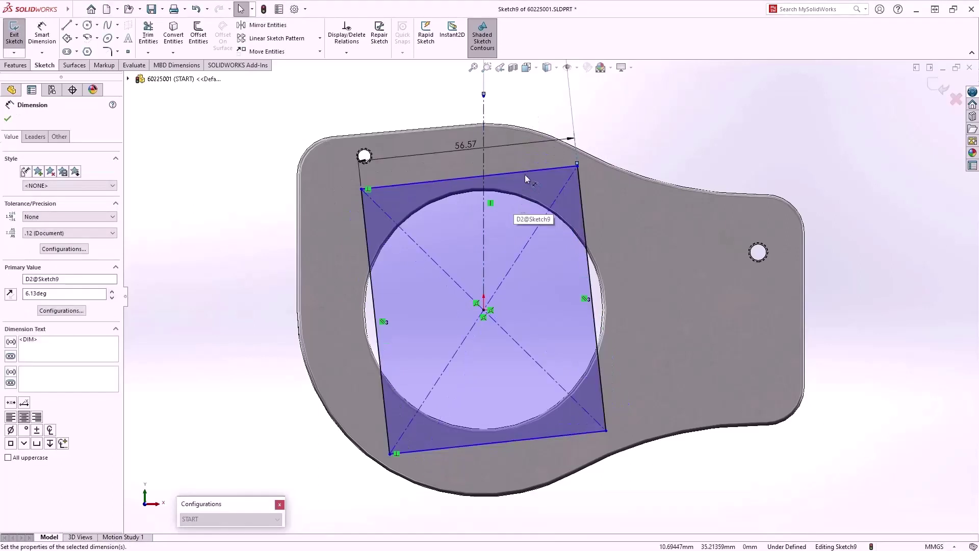
Make the top and right edges equal to fully define the square, then close the sketch
{"action": "left_click", "coordinate": [525, 171]}
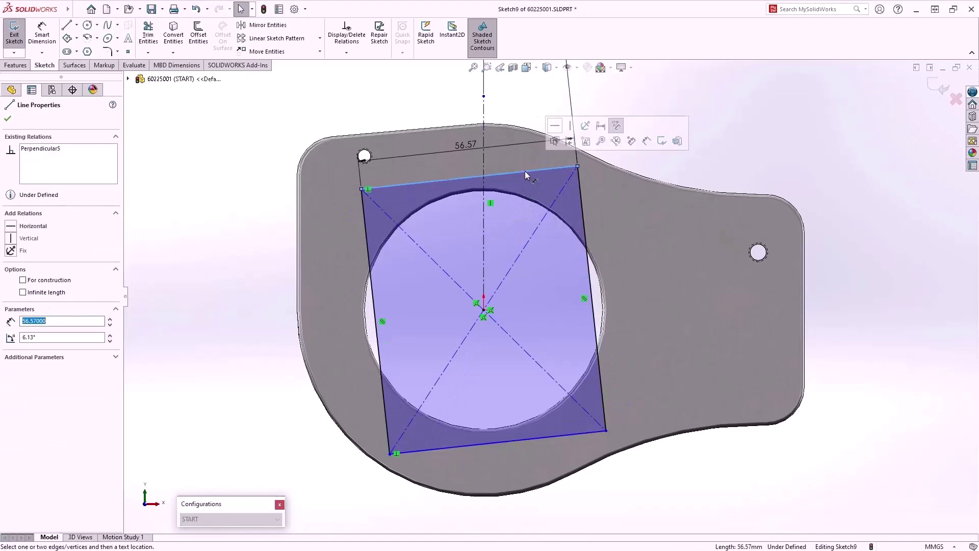
{"action": "left_click", "coordinate": [584, 199], "text": "ctrl"}
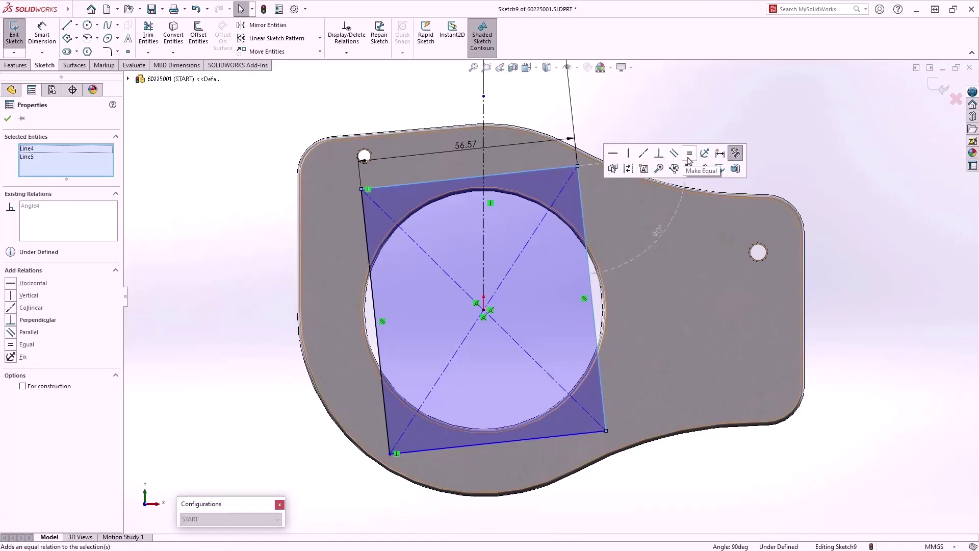
{"action": "left_click", "coordinate": [689, 154]}
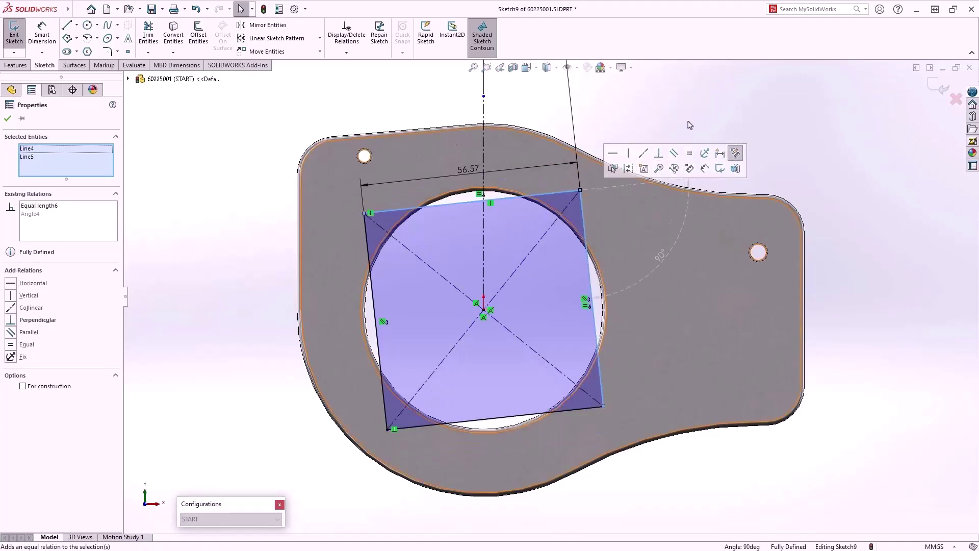
{"action": "left_click", "coordinate": [696, 122]}
{"action": "left_click", "coordinate": [944, 93]}
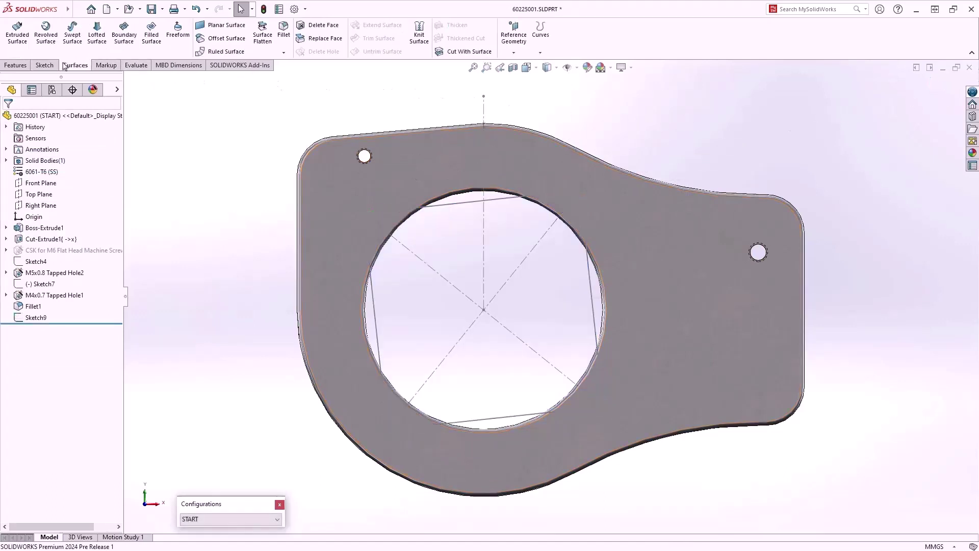
{"action": "left_click", "coordinate": [15, 65]}
Start an M6 flat-head countersunk hole placed on the existing square sketch
{"action": "left_click", "coordinate": [173, 36]}
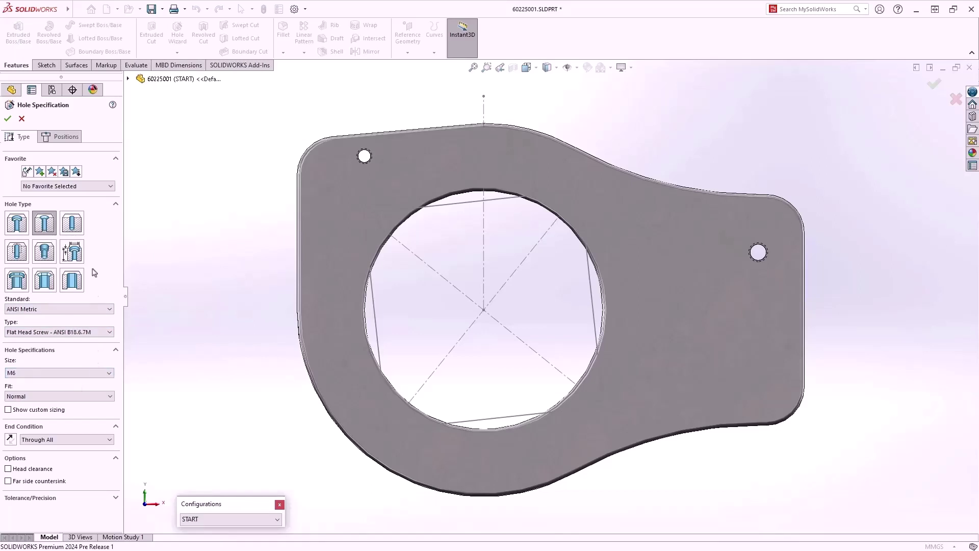
{"action": "left_click", "coordinate": [66, 139]}
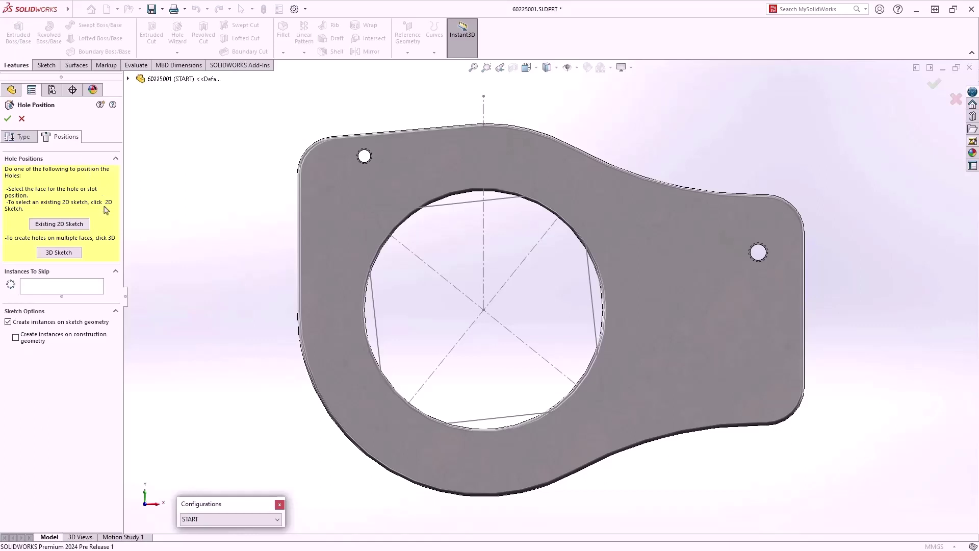
{"action": "left_click", "coordinate": [86, 228]}
{"action": "left_click", "coordinate": [453, 205]}
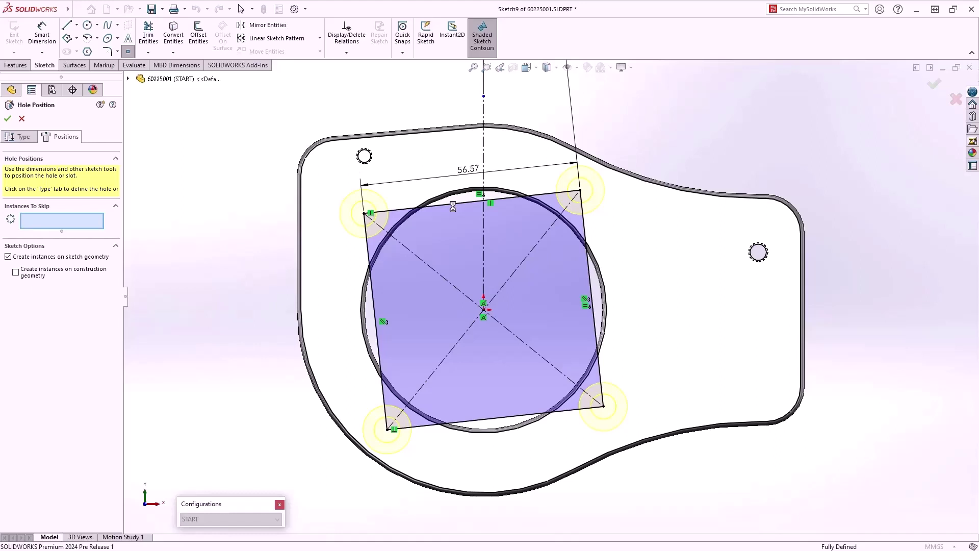
Place the holes at the square's corners, skip the top-left one, and confirm the feature
{"action": "left_click", "coordinate": [87, 276]}
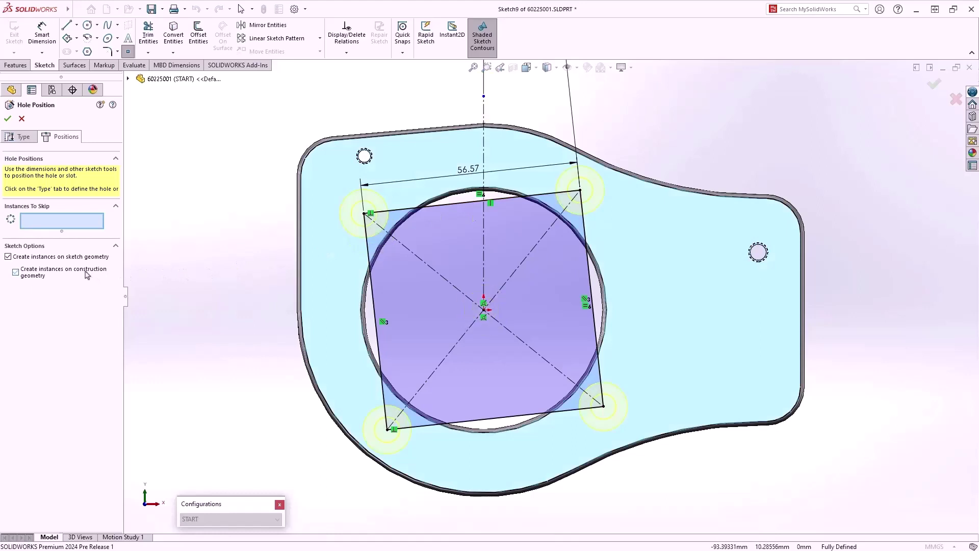
{"action": "left_click", "coordinate": [75, 260]}
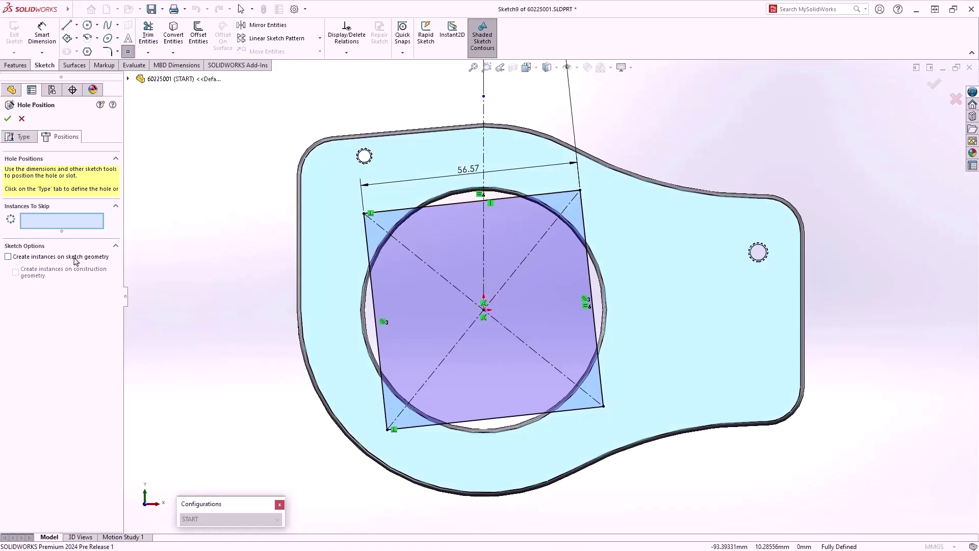
{"action": "left_click", "coordinate": [76, 260]}
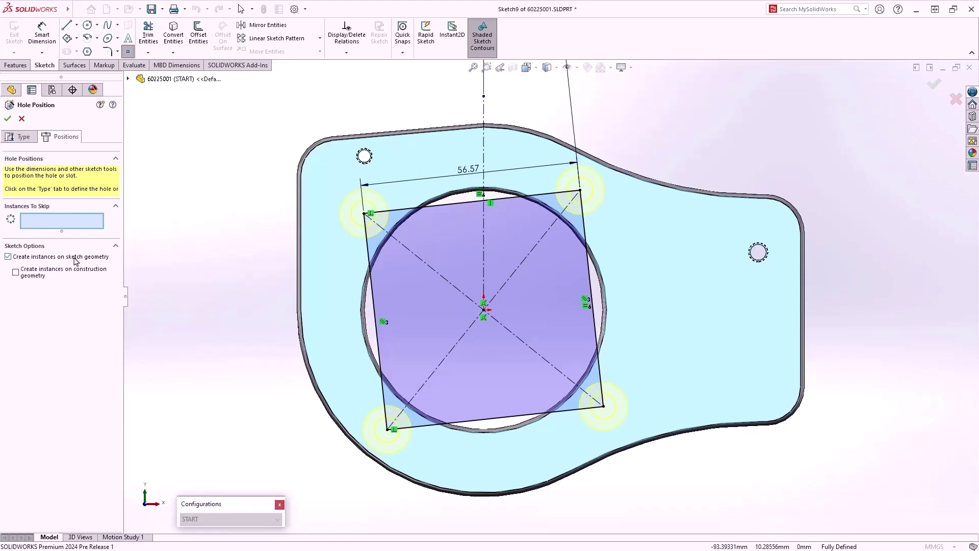
{"action": "left_click", "coordinate": [71, 227]}
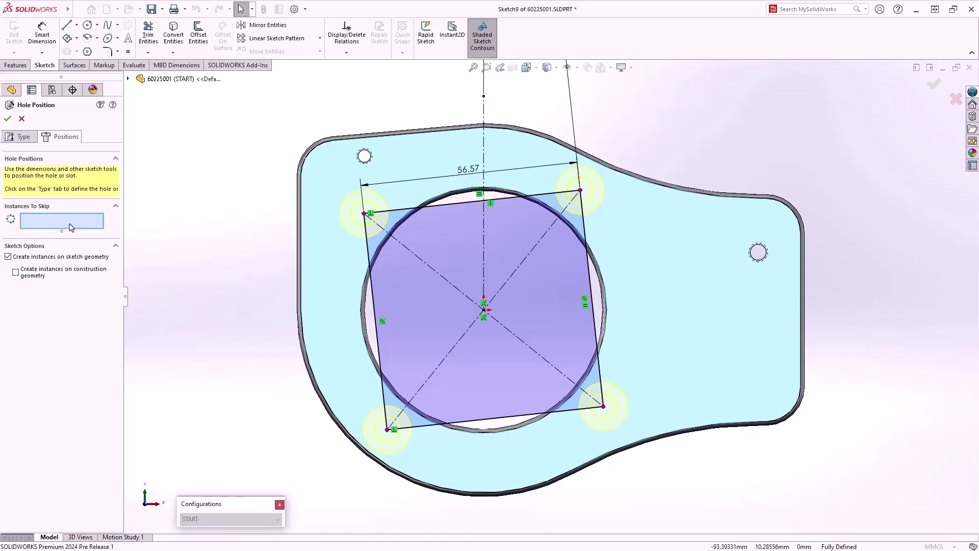
{"action": "left_click", "coordinate": [364, 215]}
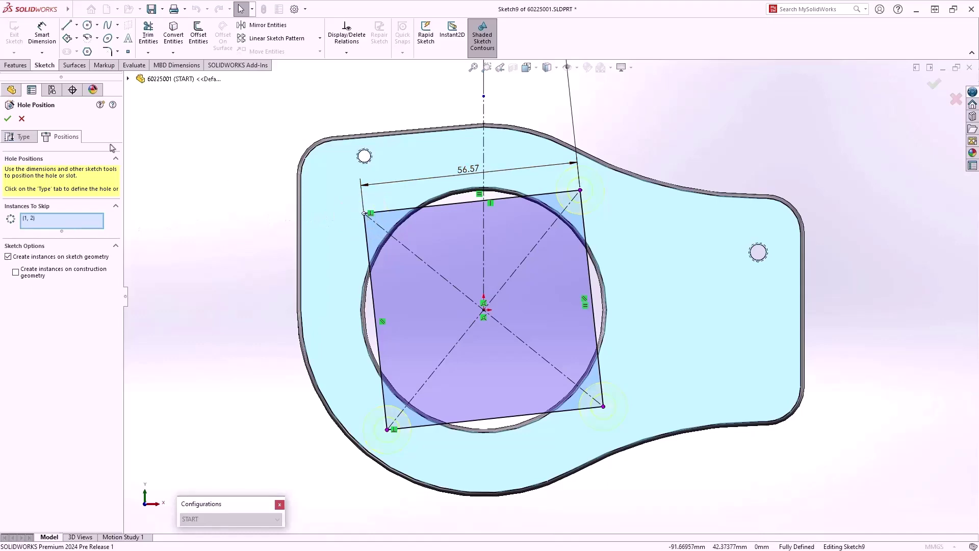
{"action": "left_click", "coordinate": [8, 119]}
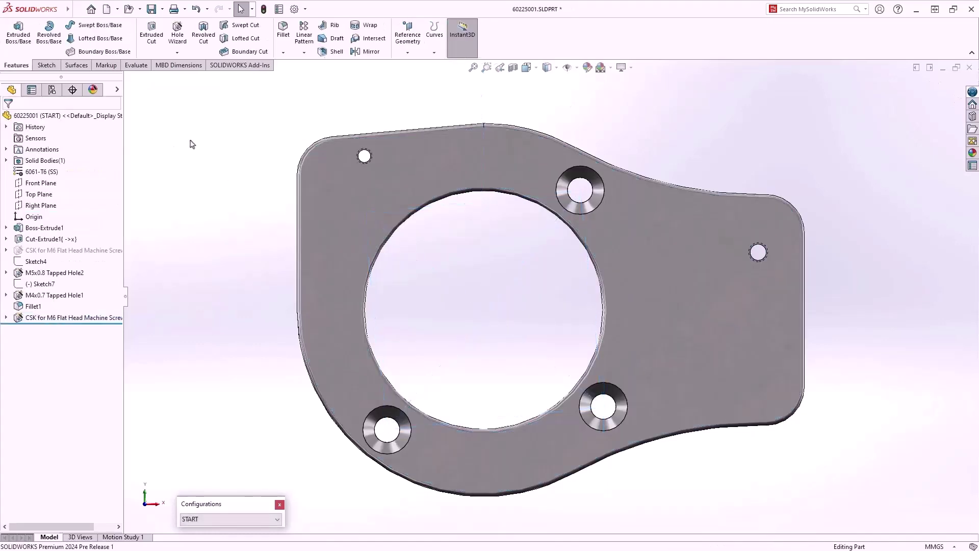
{"action": "key", "text": "ctrl+7"}
Rebuild the trike assembly, restore its Start view, and open the headtube's welded subassembly
{"action": "key", "text": "ctrl+Tab"}
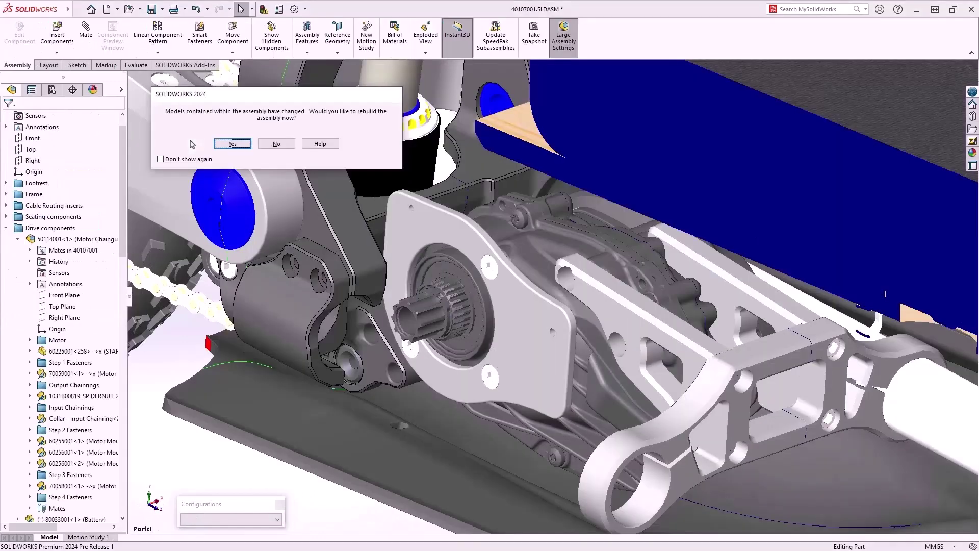
{"action": "left_click", "coordinate": [228, 144]}
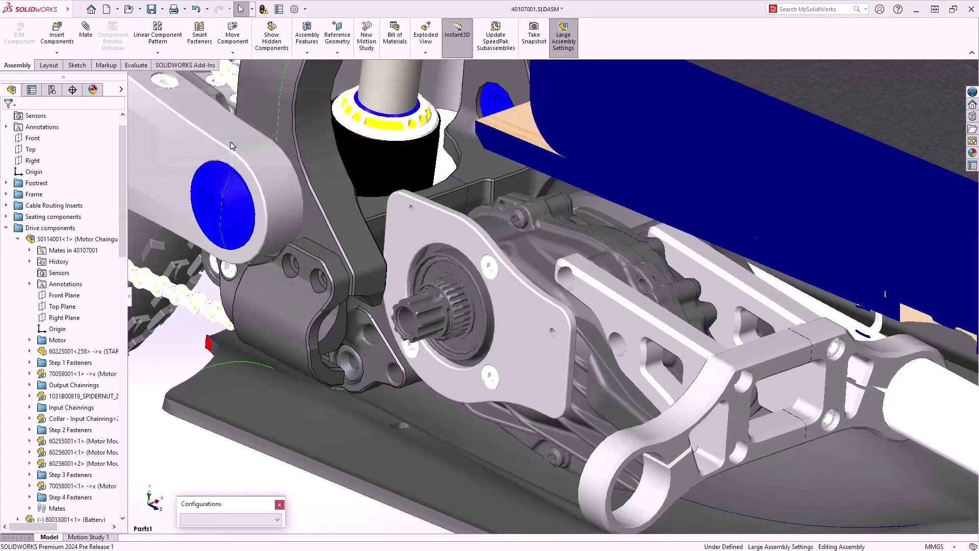
{"action": "left_click", "coordinate": [501, 67]}
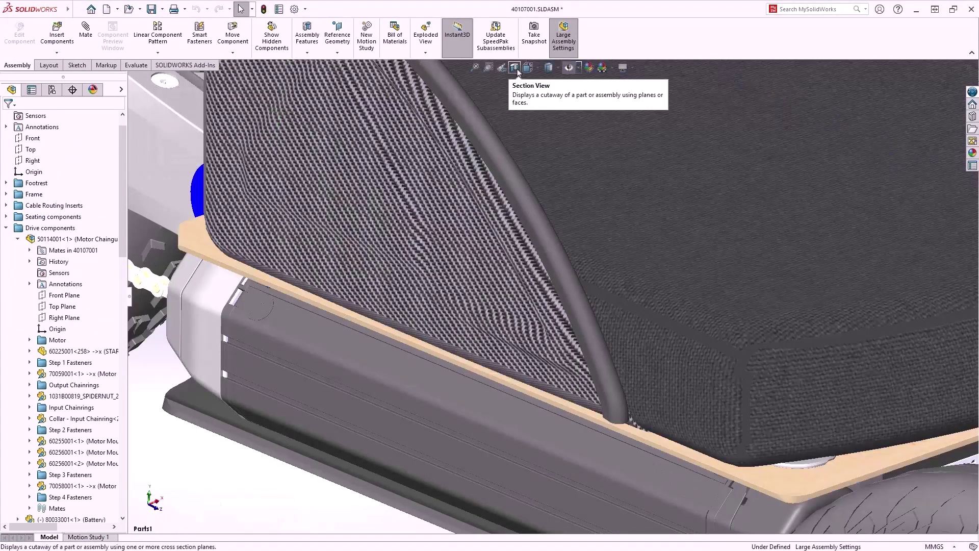
{"action": "key", "text": "space"}
{"action": "left_click", "coordinate": [498, 103]}
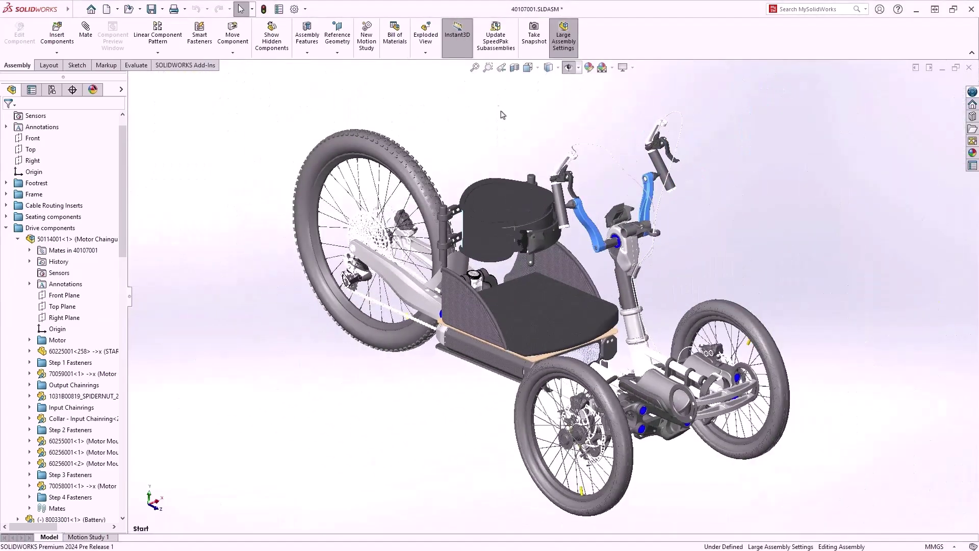
{"action": "left_click", "coordinate": [647, 355]}
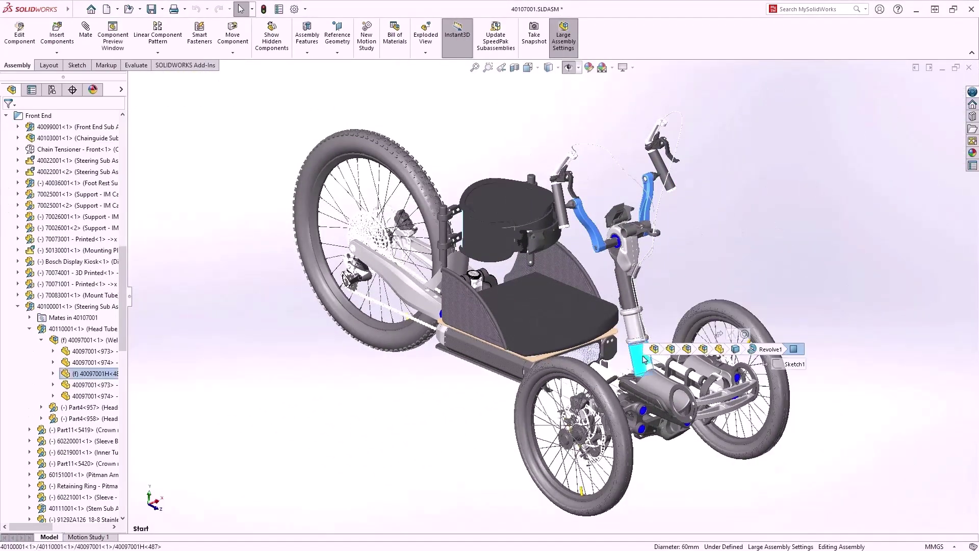
{"action": "left_click", "coordinate": [719, 305]}
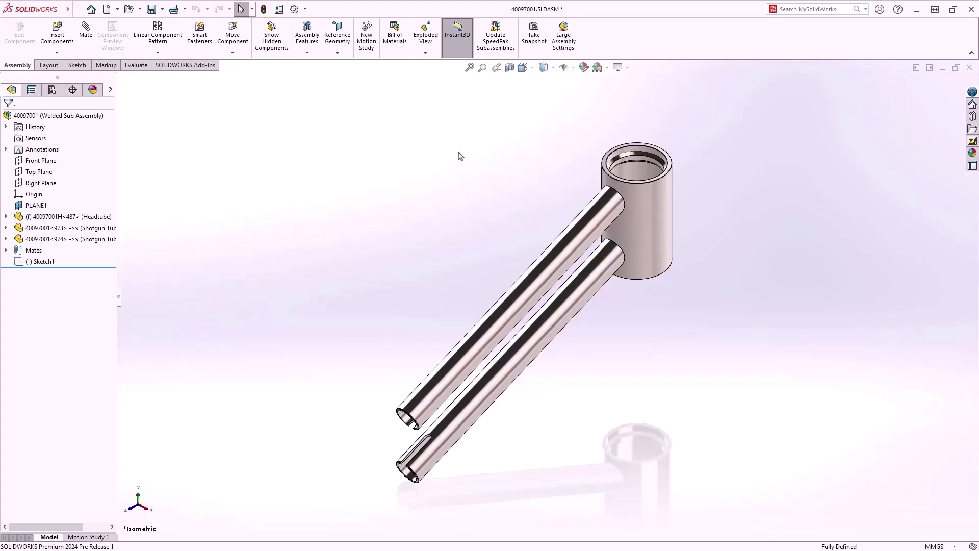
Run Make Multibody Part from the menu bar on the 40097001 welded subassembly
{"action": "mouse_move", "coordinate": [68, 9]}
{"action": "left_click", "coordinate": [138, 10]}
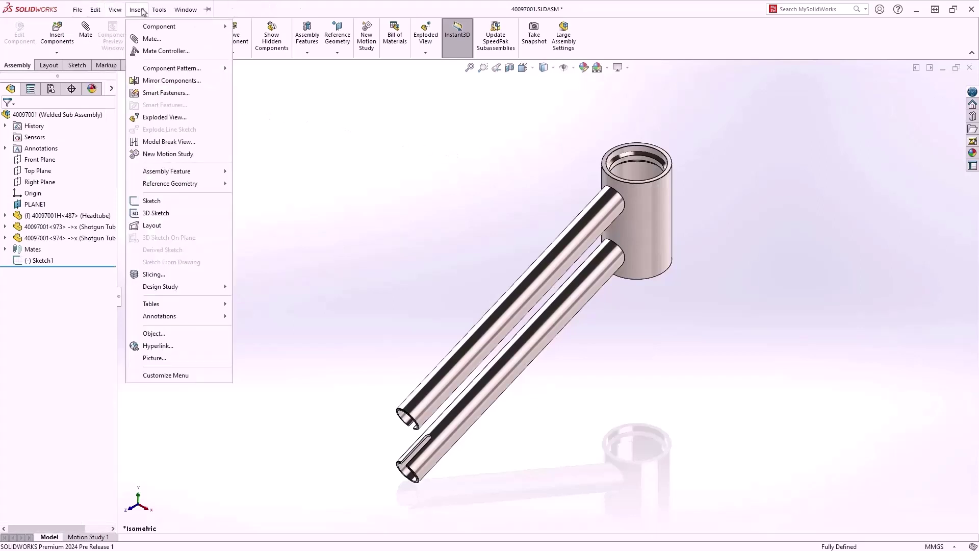
{"action": "mouse_move", "coordinate": [159, 10]}
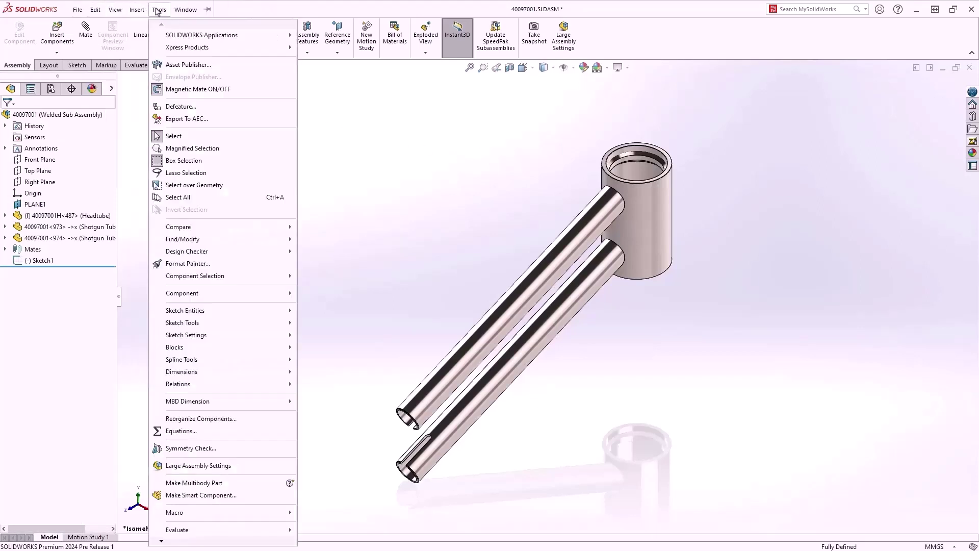
{"action": "left_click", "coordinate": [228, 483]}
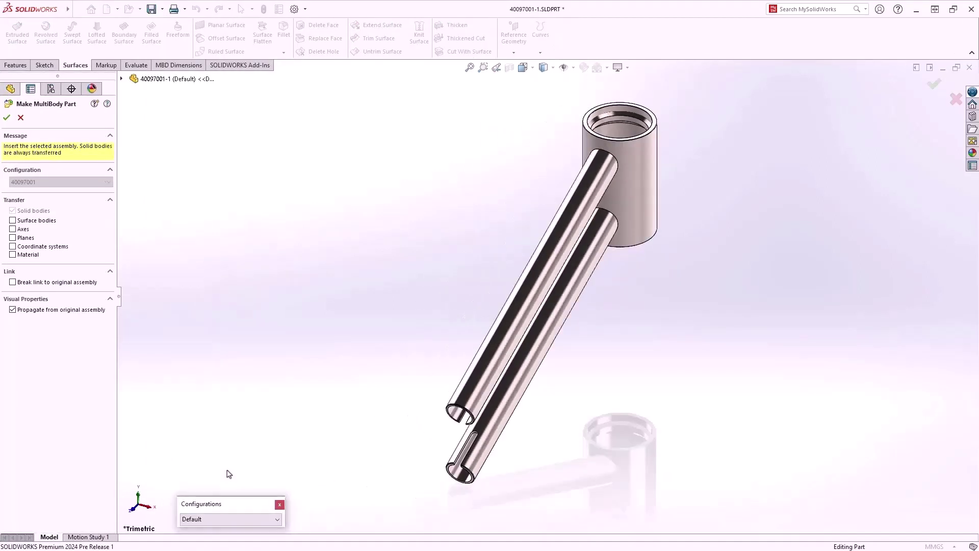
Create the multibody part including surface bodies and material
{"action": "left_click", "coordinate": [64, 224]}
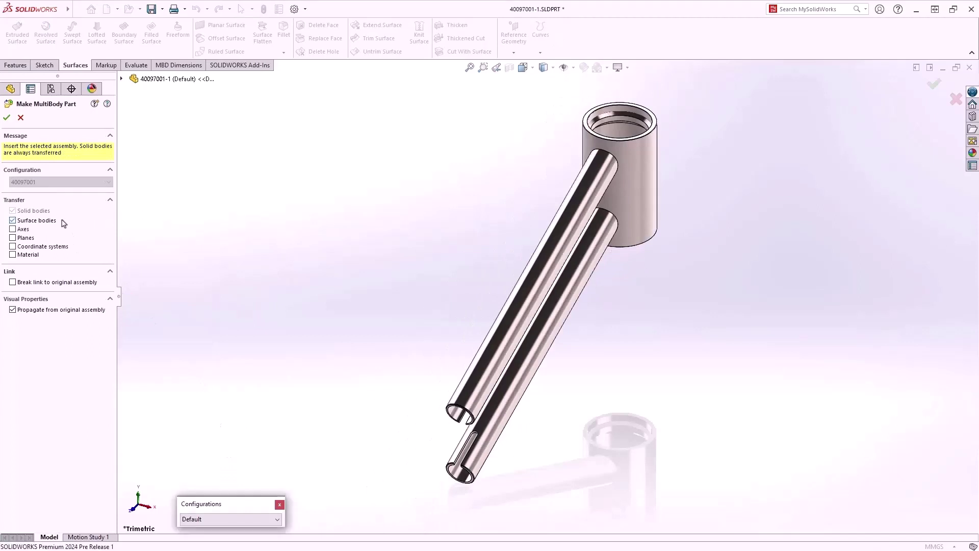
{"action": "left_click", "coordinate": [46, 259]}
{"action": "left_click", "coordinate": [7, 117]}
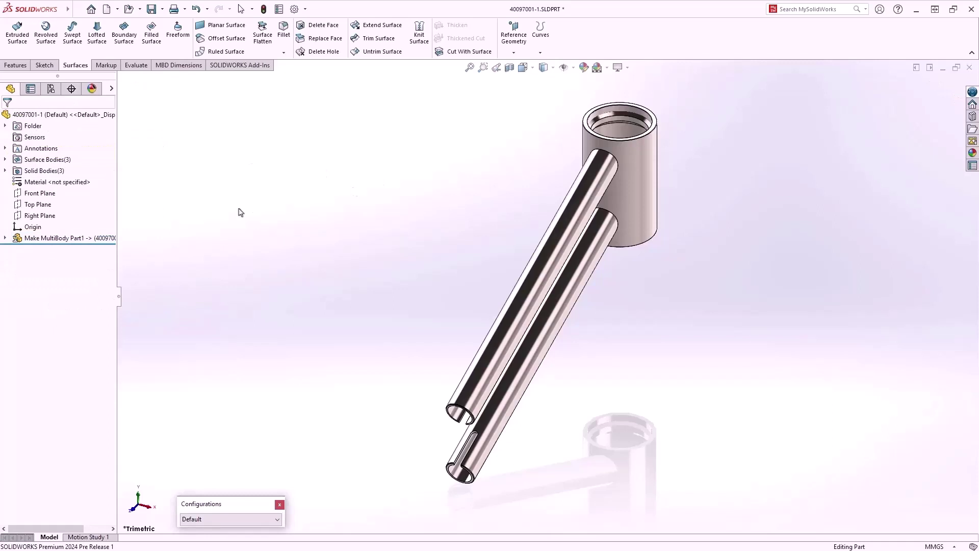
Hide the three solid bodies so only the surface bodies remain visible
{"action": "left_click", "coordinate": [6, 238]}
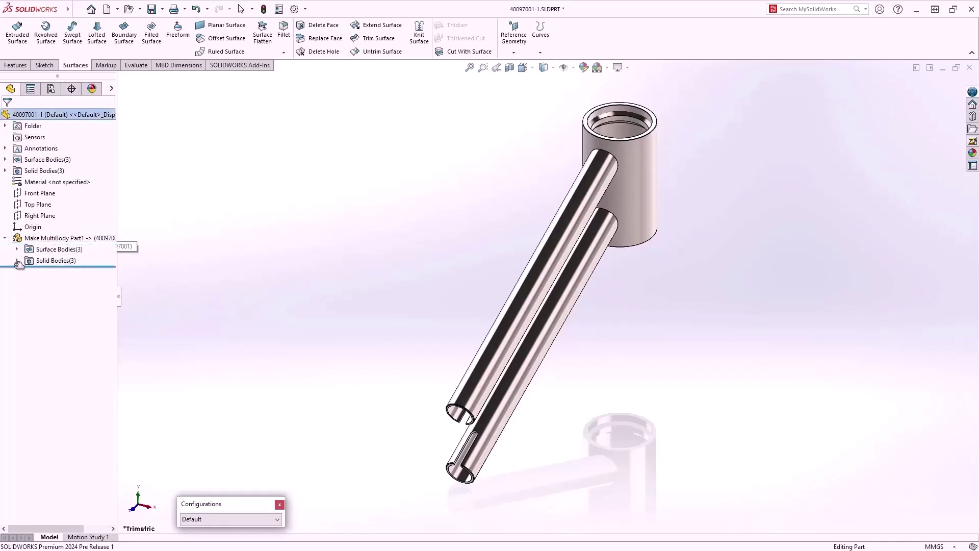
{"action": "left_click", "coordinate": [17, 260]}
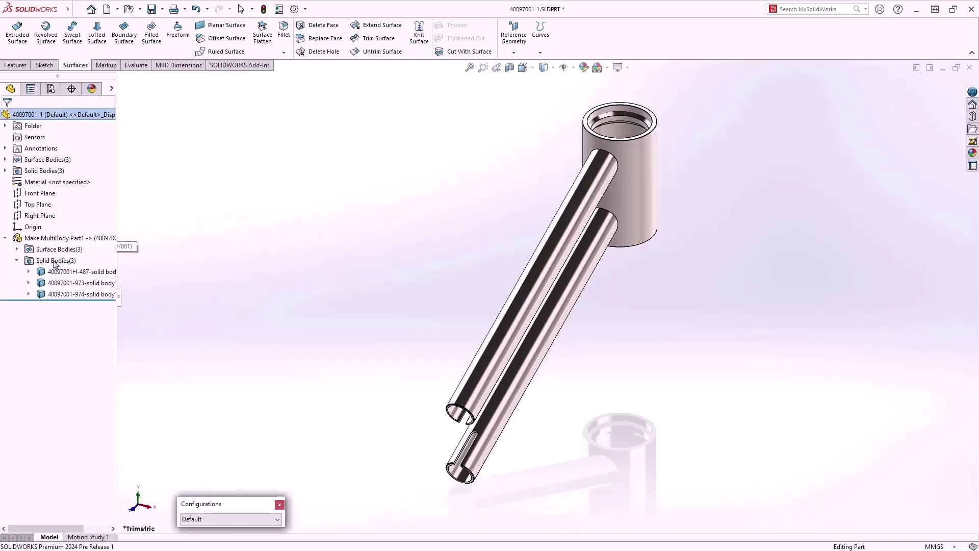
{"action": "left_click", "coordinate": [29, 272]}
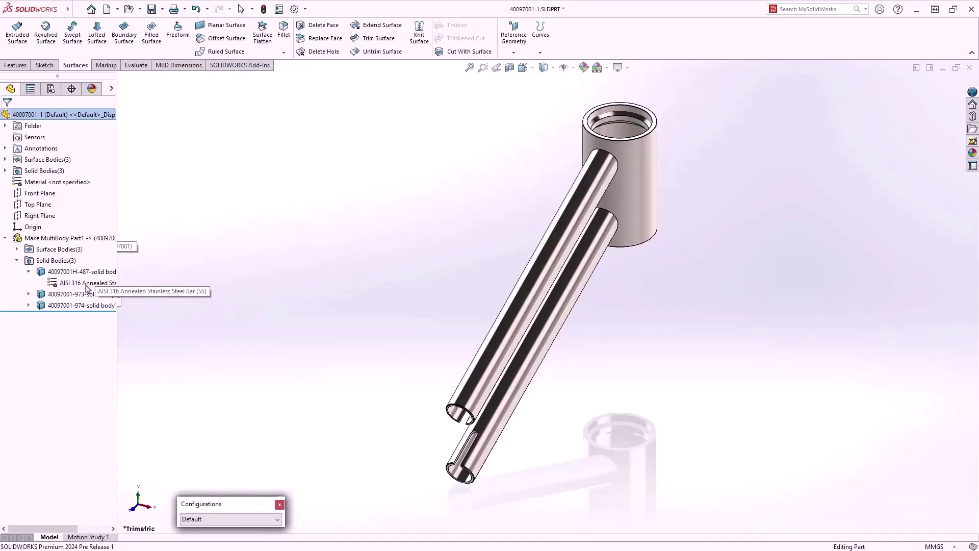
{"action": "left_click", "coordinate": [56, 260]}
{"action": "left_click", "coordinate": [69, 249]}
{"action": "left_click", "coordinate": [199, 242]}
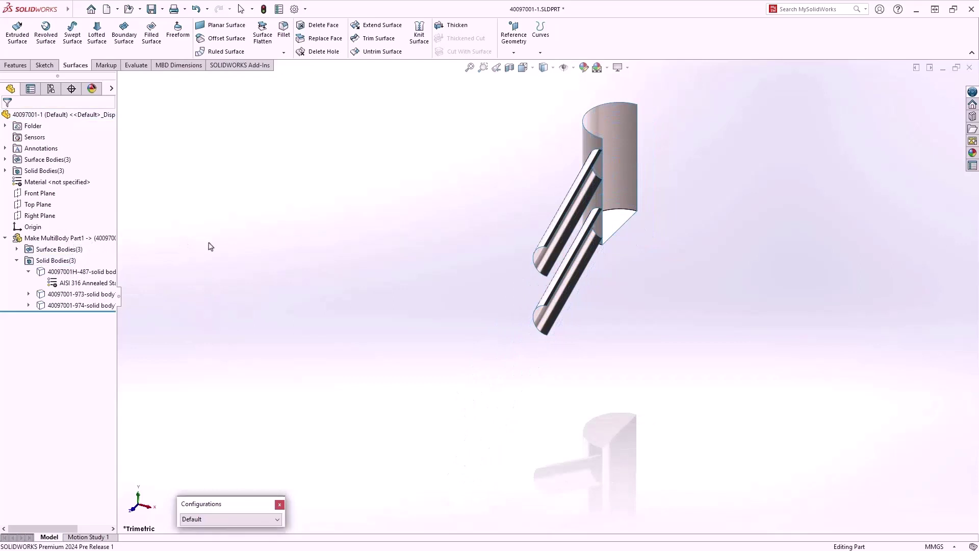
Mutually trim the headtube cylinder and both slanted tube surfaces, keeping the tube pieces
{"action": "left_click", "coordinate": [383, 41]}
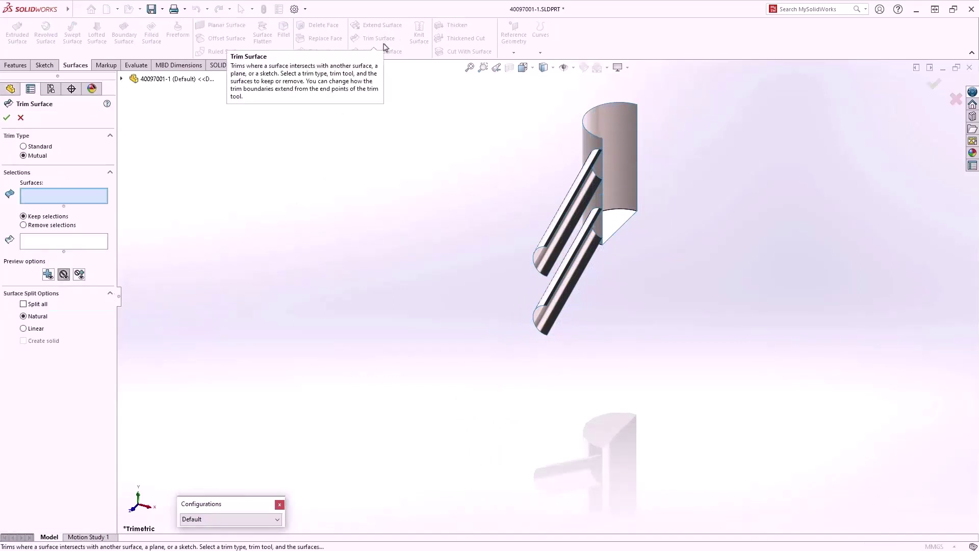
{"action": "left_click", "coordinate": [626, 136]}
{"action": "left_click", "coordinate": [585, 196]}
{"action": "left_click", "coordinate": [580, 265]}
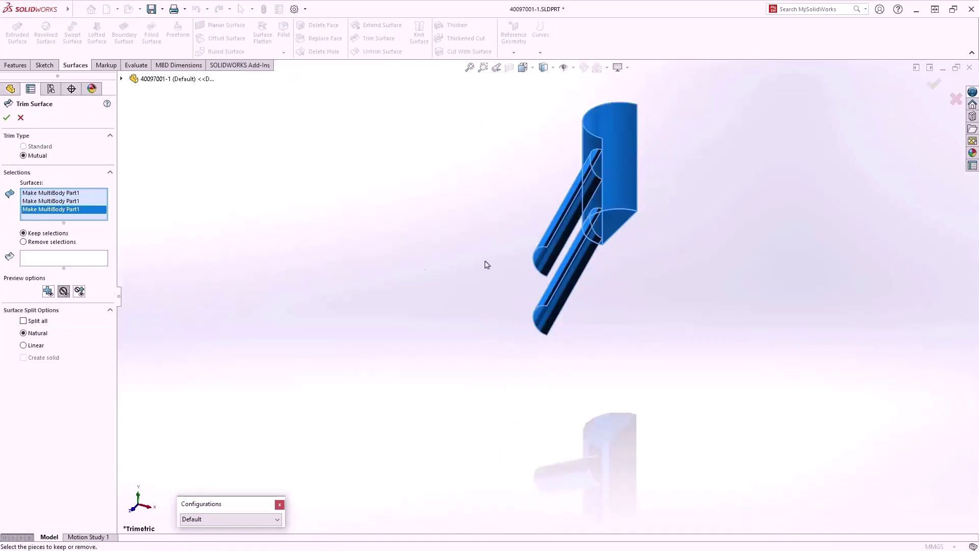
{"action": "left_click", "coordinate": [94, 260]}
{"action": "left_click", "coordinate": [585, 189]}
{"action": "left_click", "coordinate": [585, 240]}
{"action": "left_click", "coordinate": [584, 243]}
{"action": "right_click", "coordinate": [584, 243]}
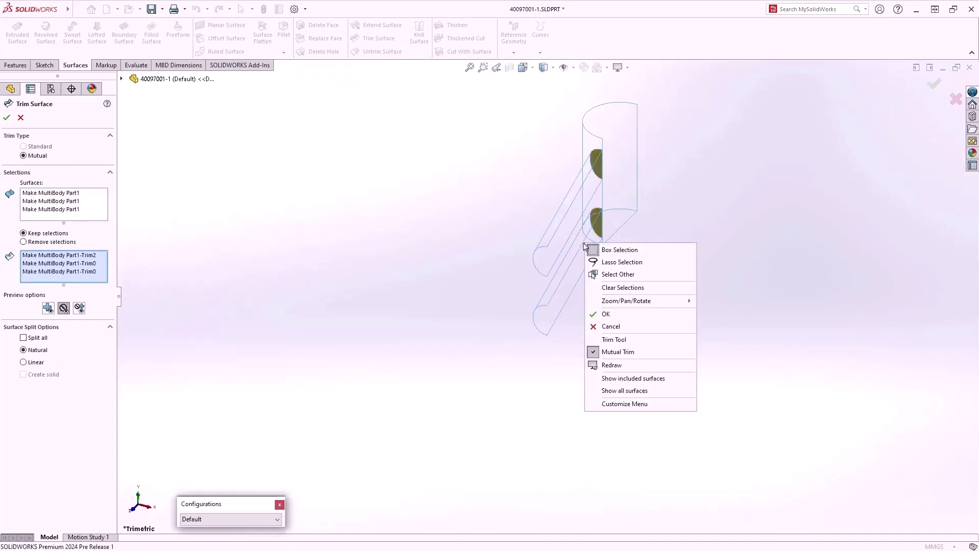
{"action": "left_click", "coordinate": [607, 313]}
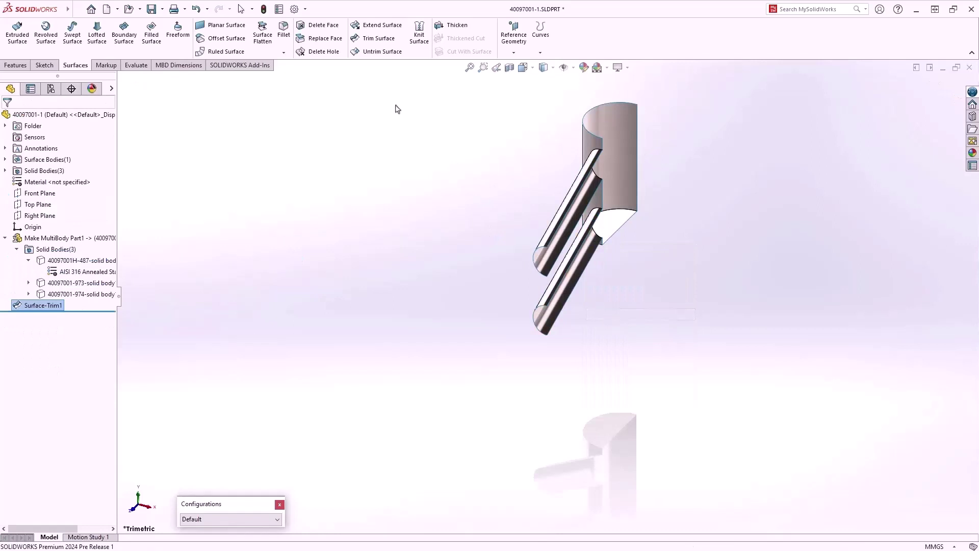
Thicken the trimmed sleeve surface Surface-Trim1 to 3 mm
{"action": "left_click", "coordinate": [449, 29]}
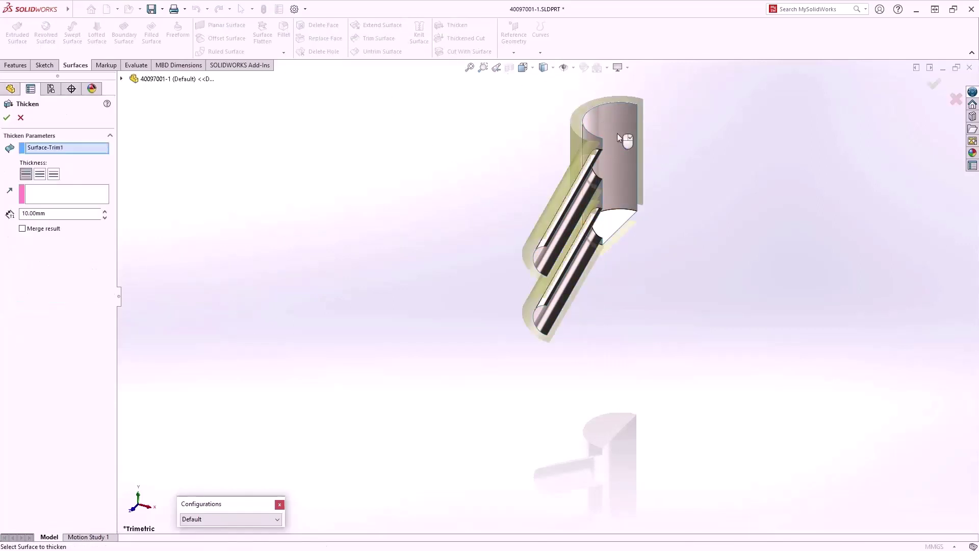
{"action": "left_click", "coordinate": [74, 216]}
{"action": "type", "text": "3"}
{"action": "key", "text": "Return"}
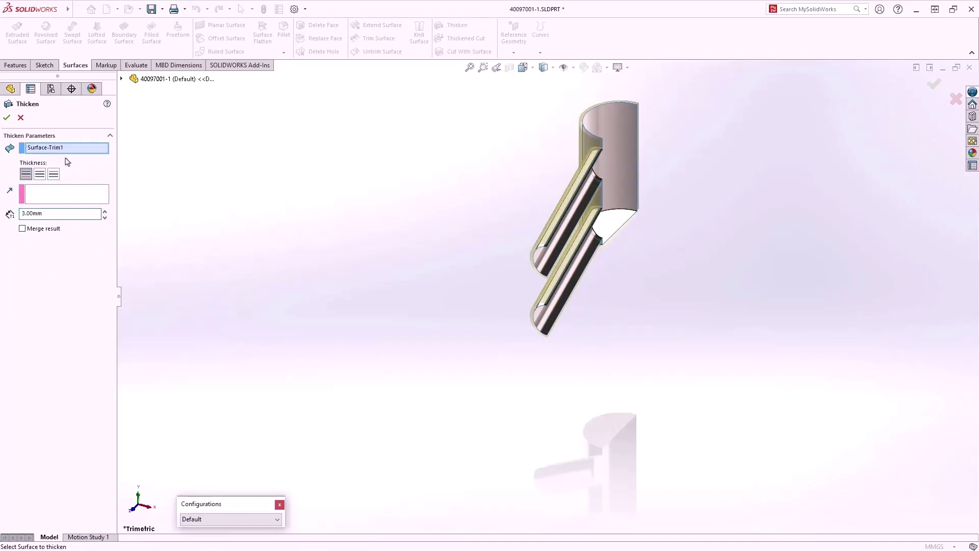
{"action": "left_click", "coordinate": [7, 117]}
{"action": "left_click", "coordinate": [72, 238]}
{"action": "middle_click_drag", "start_coordinate": [403, 255], "coordinate": [394, 184]}
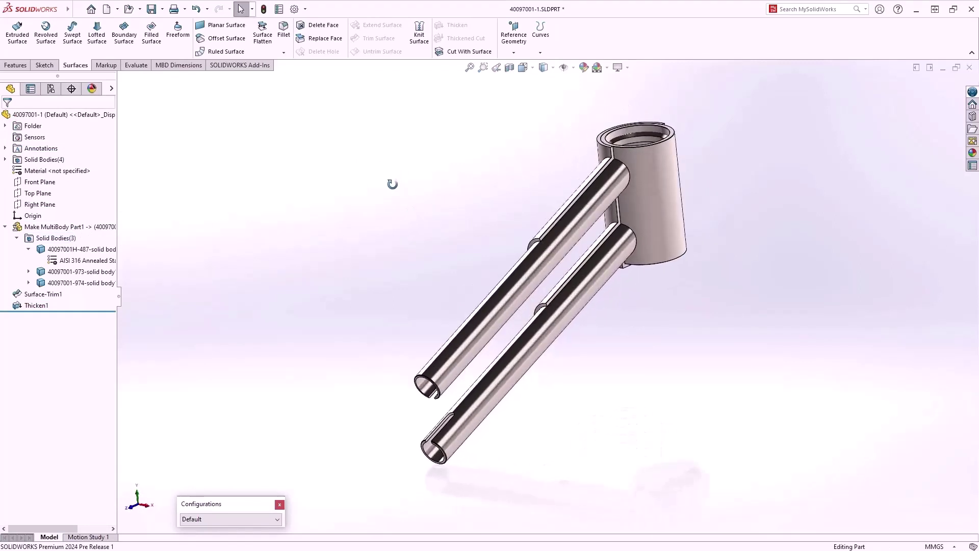
Tile windows, drag Sketch1's tube geometry in 40097001.SLDASM, then maximize the part window
{"action": "left_click", "coordinate": [917, 67]}
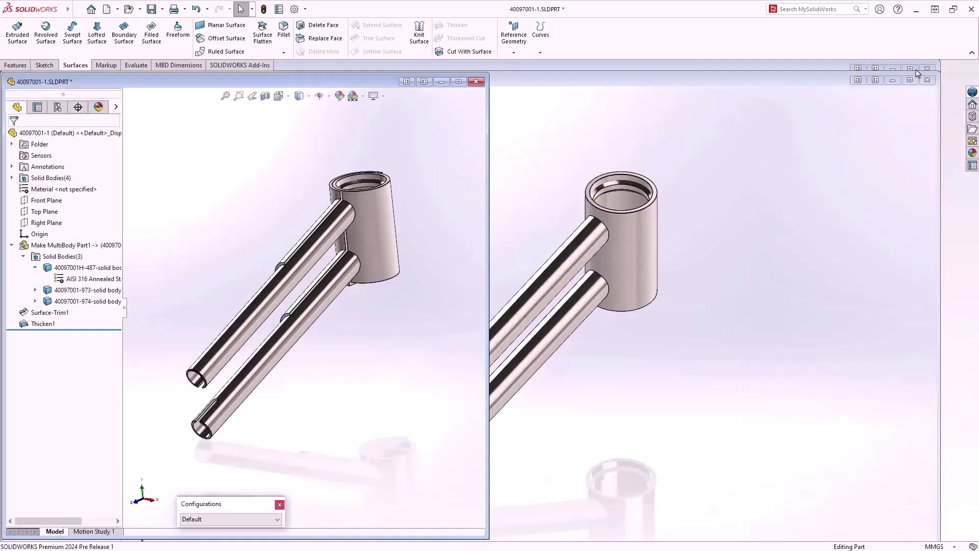
{"action": "left_click", "coordinate": [875, 80]}
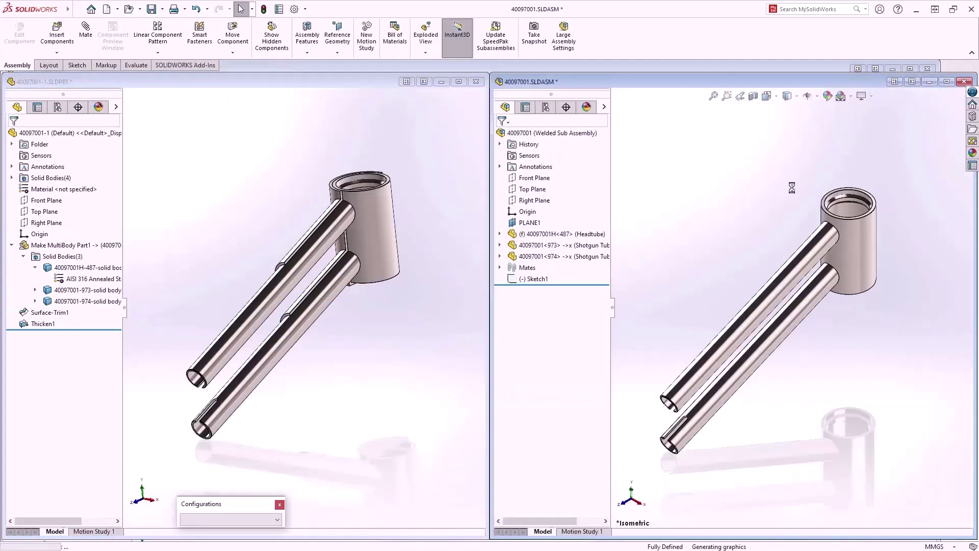
{"action": "left_click", "coordinate": [536, 279]}
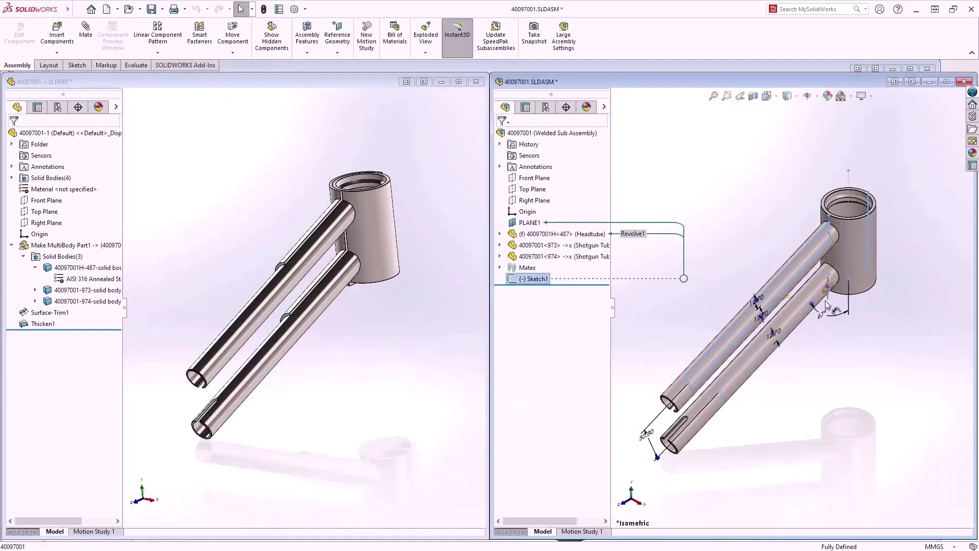
{"action": "left_click_drag", "start_coordinate": [826, 305], "coordinate": [831, 291]}
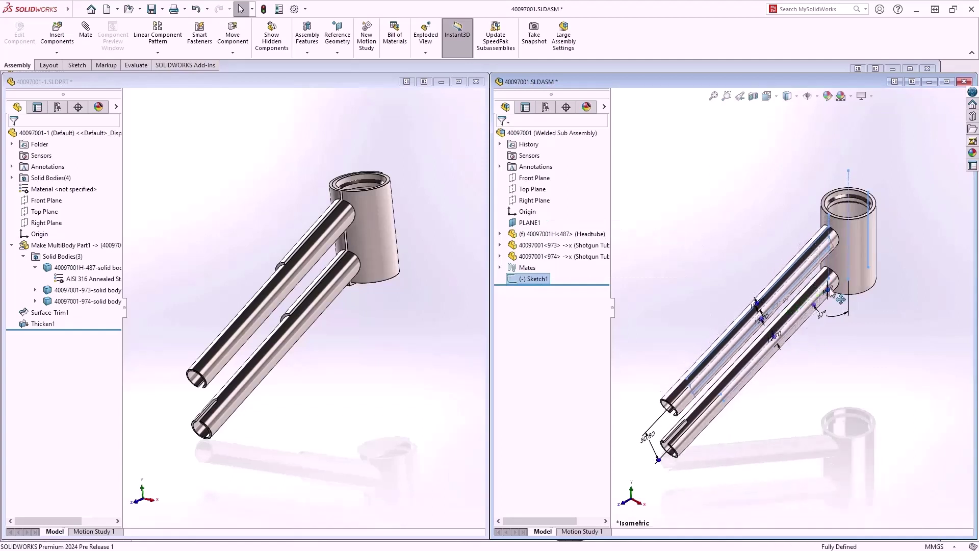
{"action": "left_click", "coordinate": [428, 323]}
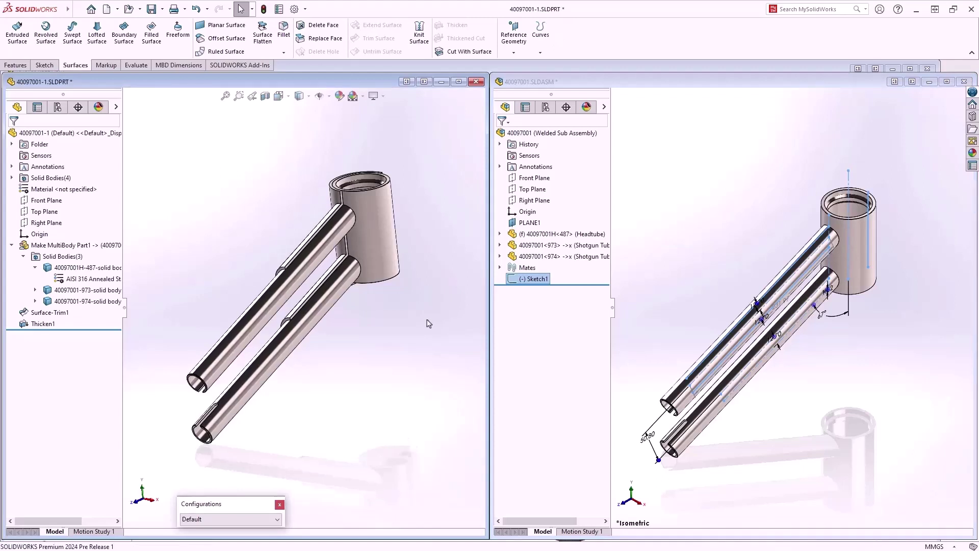
{"action": "left_click", "coordinate": [459, 82]}
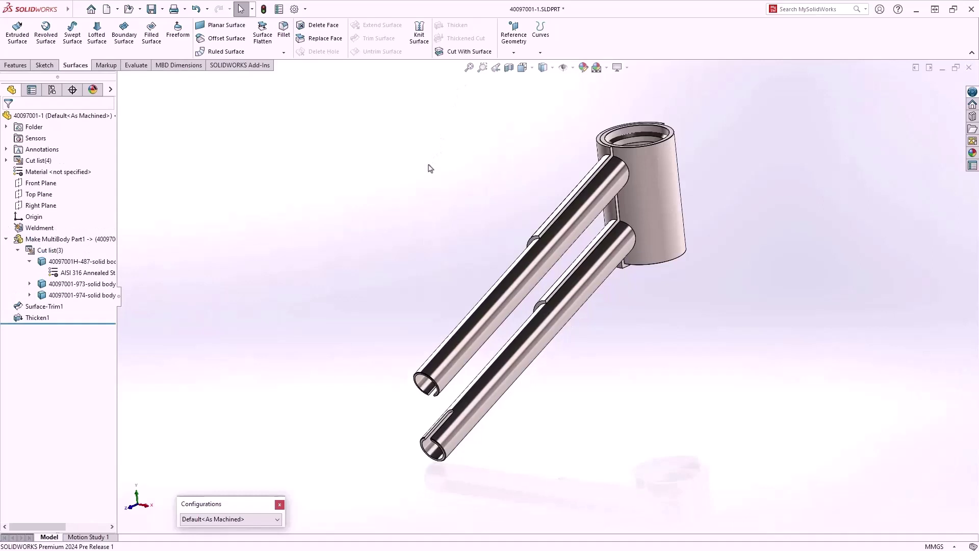
Add 2 mm full-length fillet beads joining the upper and lower tubes to the head tube
{"action": "key", "text": "s"}
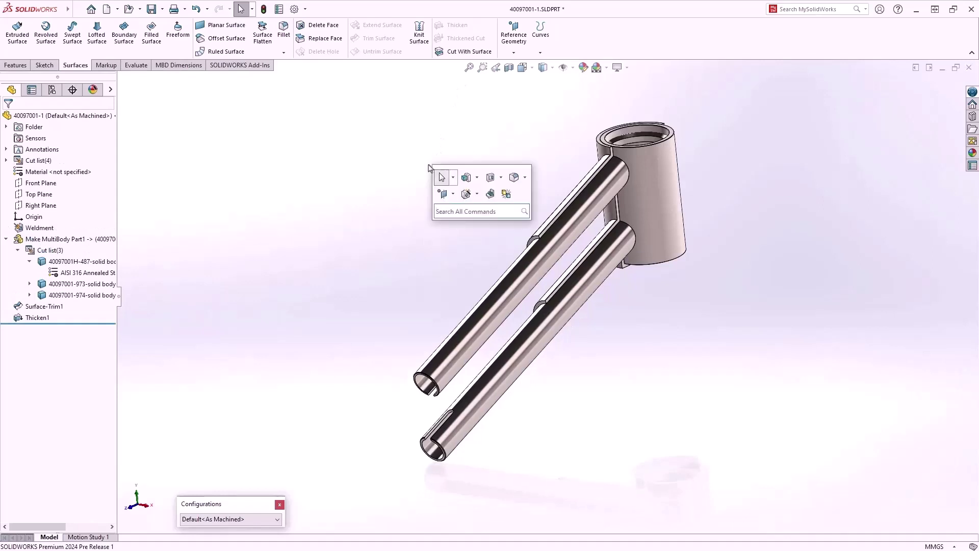
{"action": "left_click", "coordinate": [492, 197]}
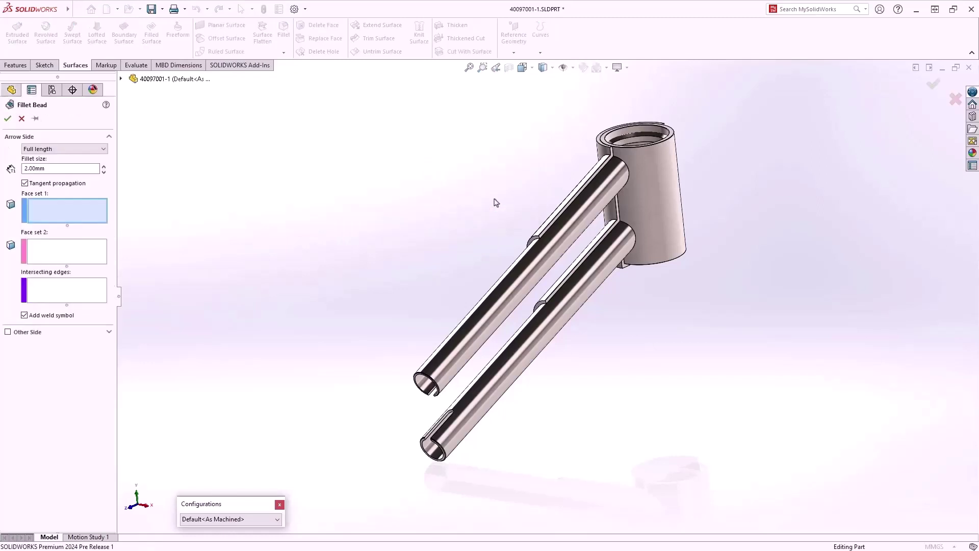
{"action": "left_click", "coordinate": [647, 176]}
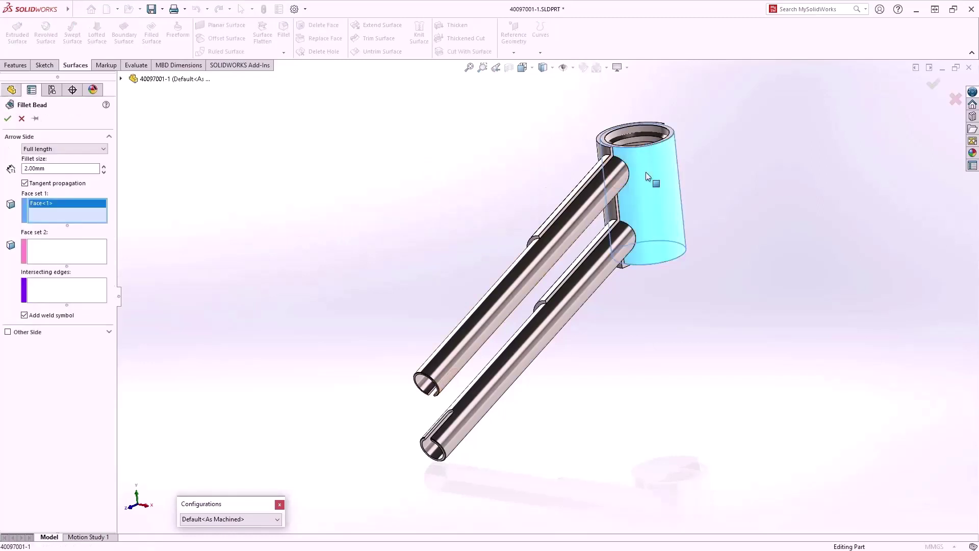
{"action": "left_click", "coordinate": [616, 184]}
{"action": "key", "text": "Return"}
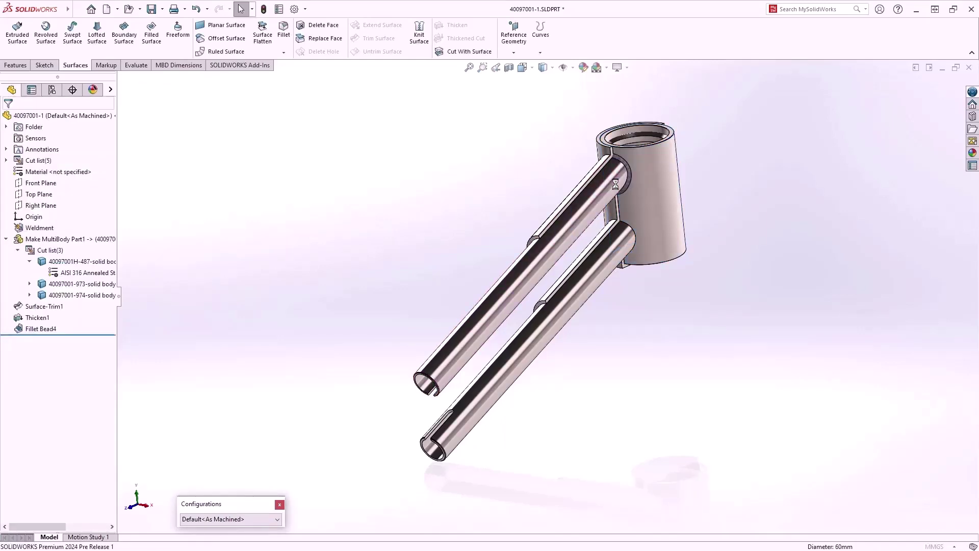
{"action": "key", "text": "Return"}
{"action": "left_click", "coordinate": [657, 226]}
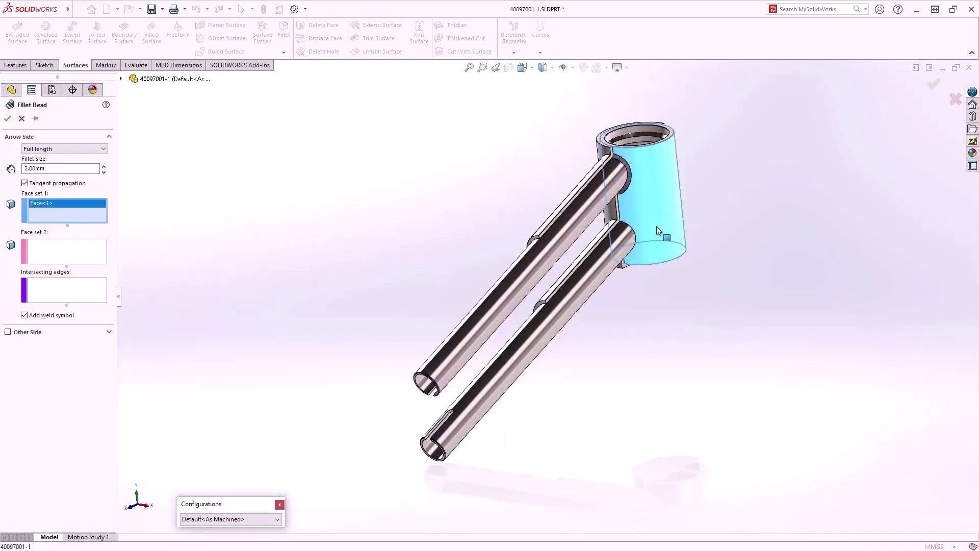
{"action": "left_click", "coordinate": [604, 255]}
{"action": "key", "text": "Return"}
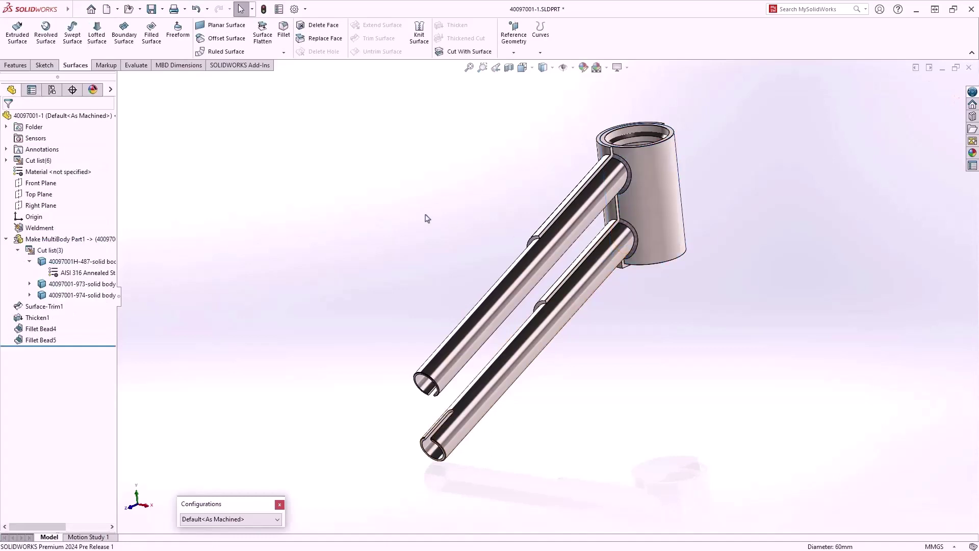
Assign a material to the Fillet Bead4 and Fillet Bead5 bodies in the cut list
{"action": "left_click", "coordinate": [6, 160]}
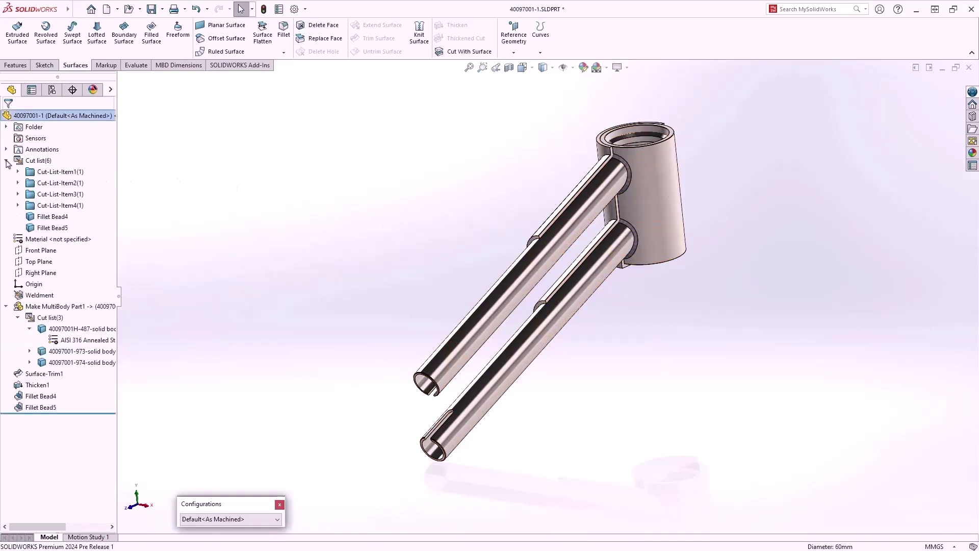
{"action": "left_click", "coordinate": [51, 216]}
{"action": "left_click", "coordinate": [54, 228], "text": "ctrl"}
{"action": "right_click", "coordinate": [58, 229]}
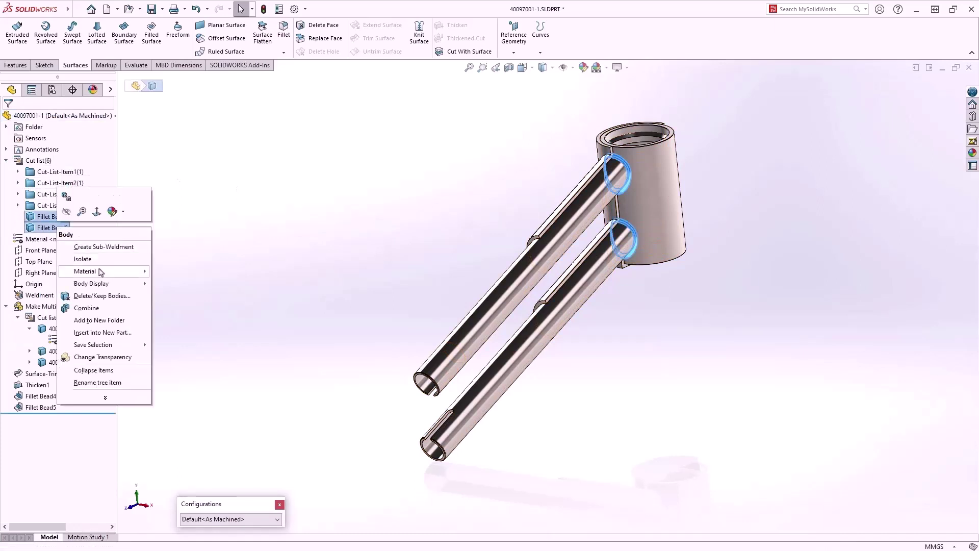
{"action": "mouse_move", "coordinate": [102, 274]}
{"action": "left_click", "coordinate": [183, 421]}
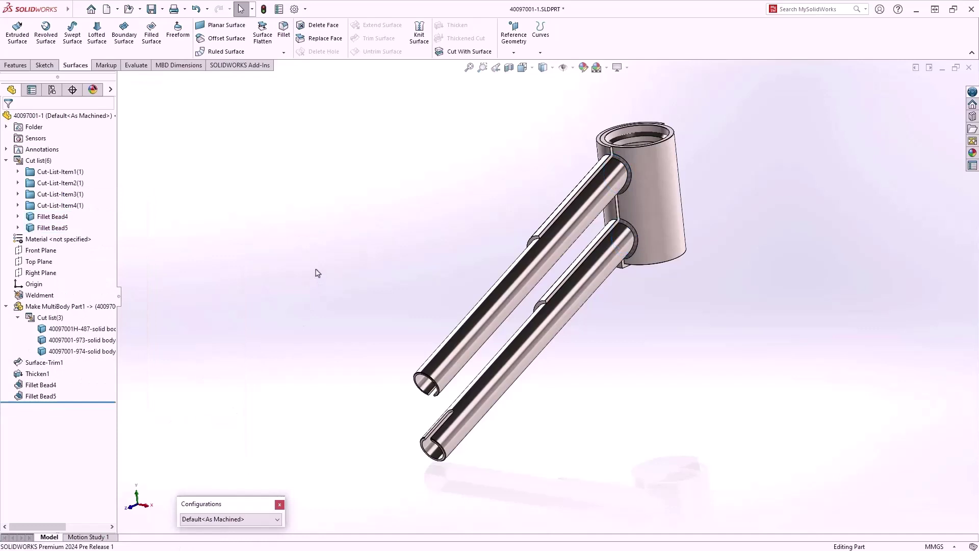
{"action": "key", "text": "s"}
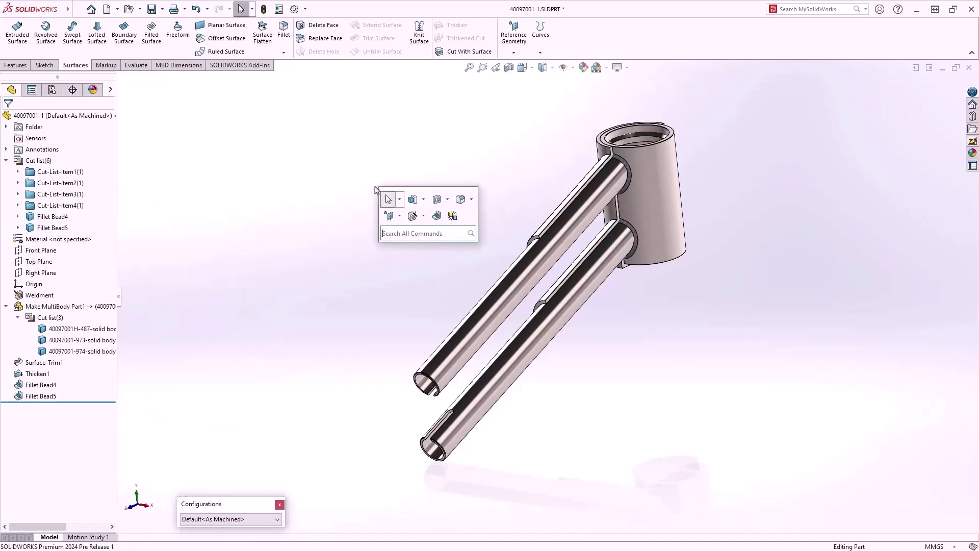
{"action": "left_click", "coordinate": [453, 216]}
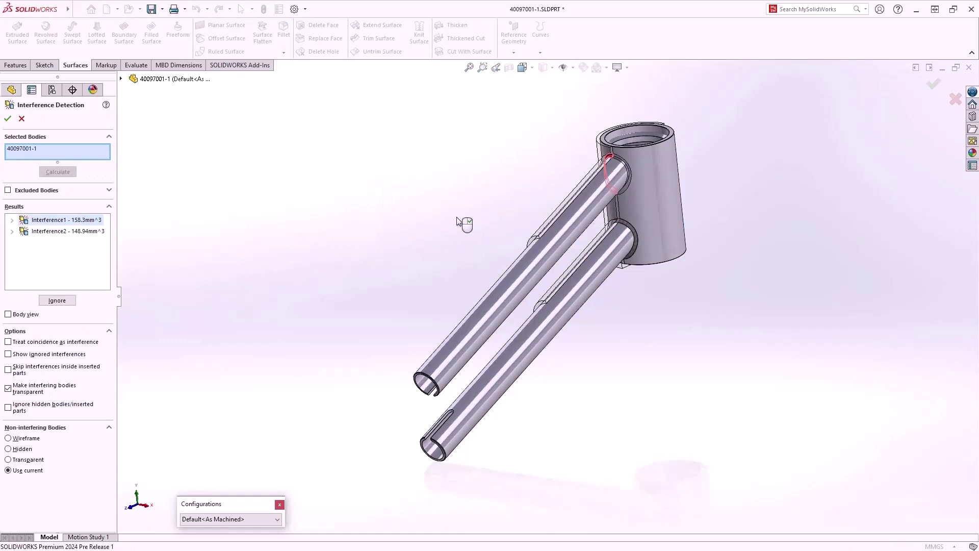
{"action": "right_click", "coordinate": [461, 222]}
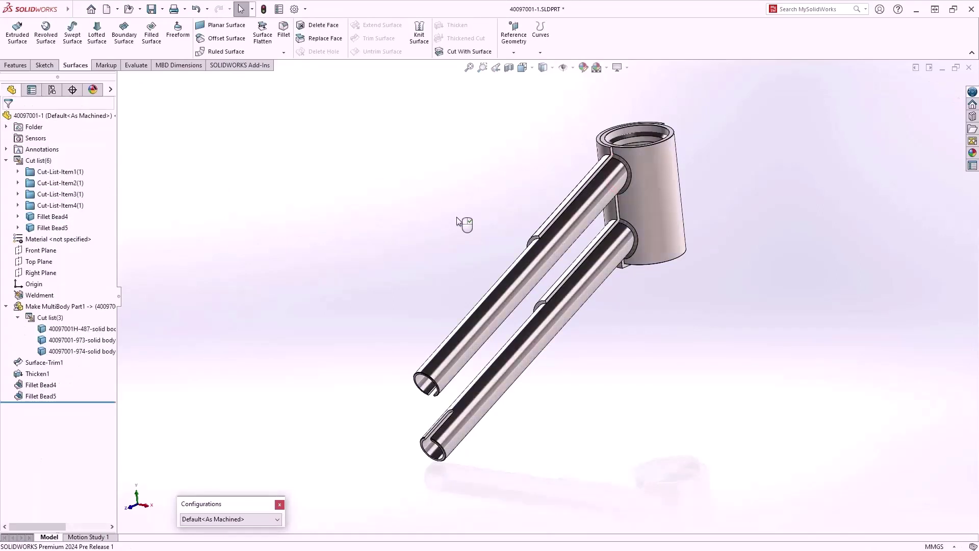
Hide the head tube and tube bodies, then chamfer the sleeve's tube-joint edges 2.5 mm × 33°
{"action": "key", "text": "Tab"}
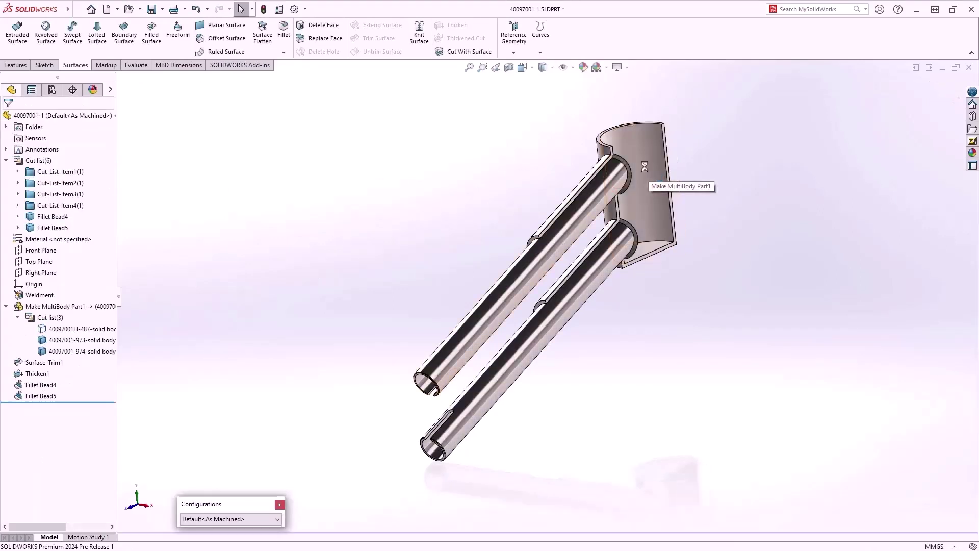
{"action": "key", "text": "Tab"}
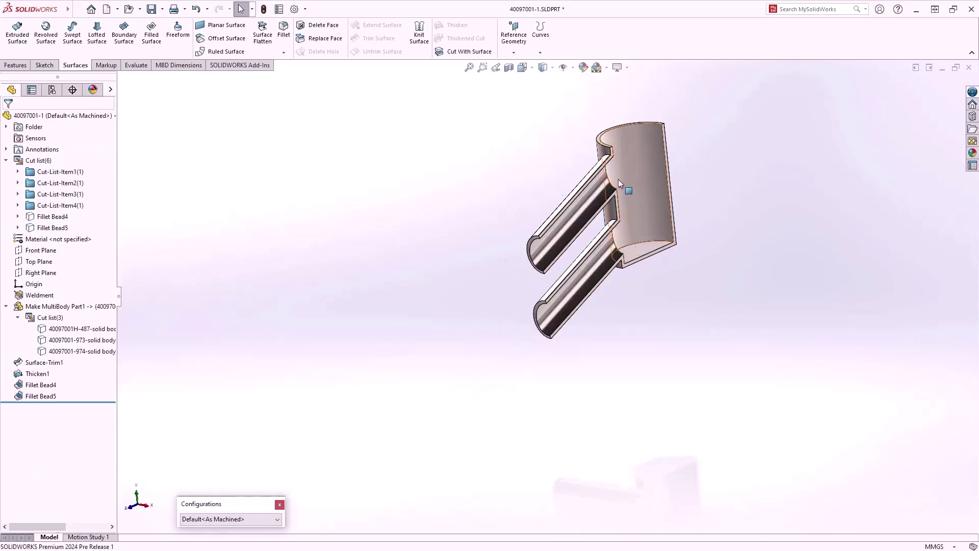
{"action": "scroll", "coordinate": [619, 179], "scroll_direction": "up", "scroll_amount": 3}
{"action": "left_click", "coordinate": [568, 257]}
{"action": "left_click", "coordinate": [672, 226]}
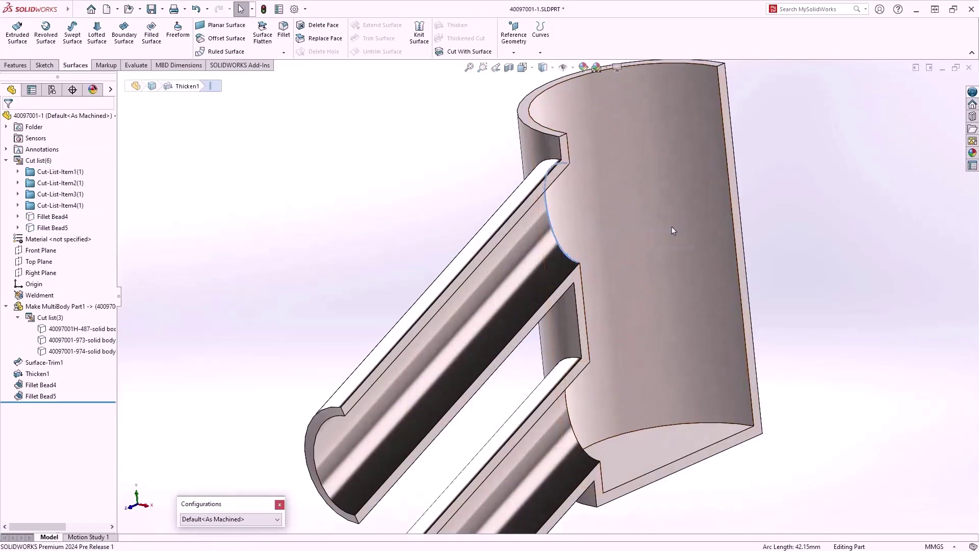
{"action": "type", "text": "2.5"}
{"action": "key", "text": "Return"}
{"action": "double_click", "coordinate": [85, 341]}
{"action": "type", "text": "33"}
{"action": "key", "text": "Return"}
{"action": "right_click", "coordinate": [585, 452]}
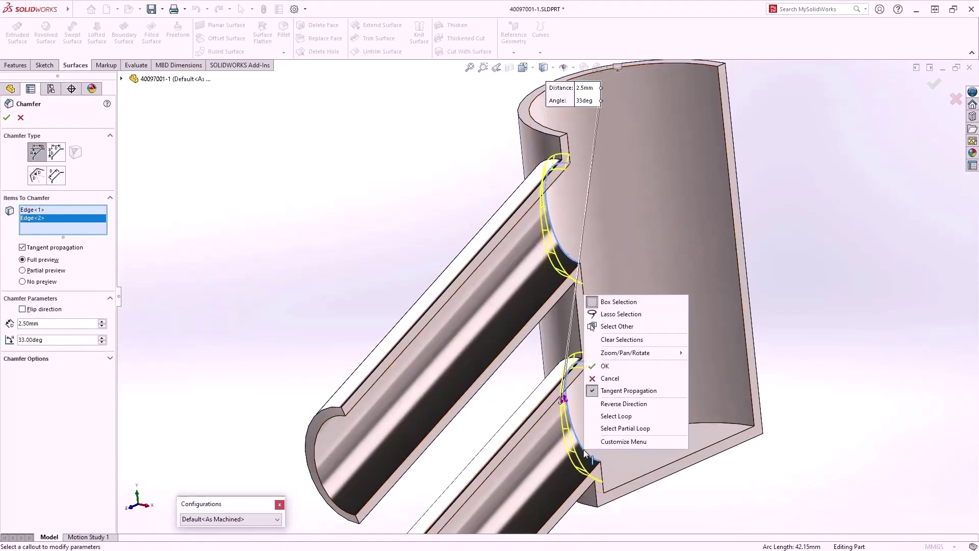
{"action": "left_click", "coordinate": [621, 366]}
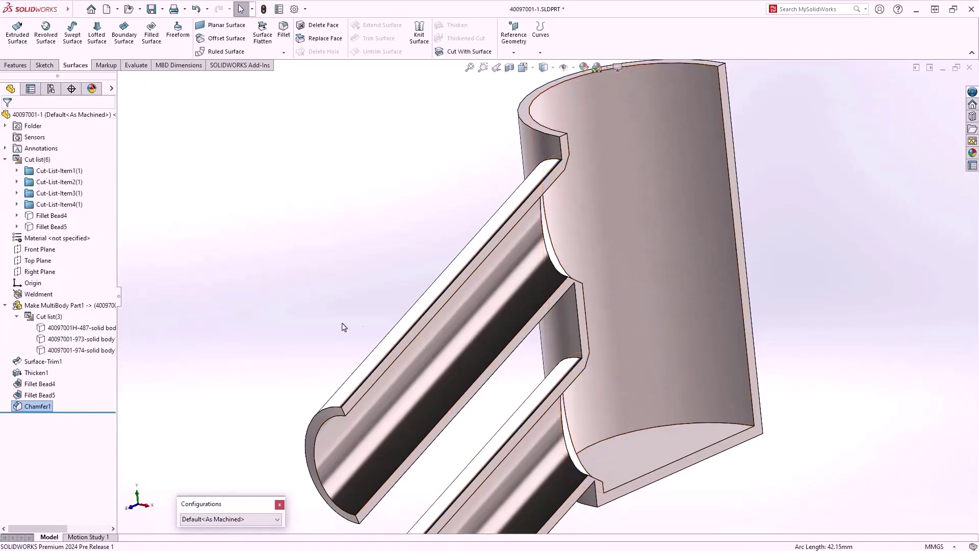
Show all cut list bodies again and start a new Interference Detection check
{"action": "left_click", "coordinate": [42, 316]}
{"action": "left_click", "coordinate": [51, 304]}
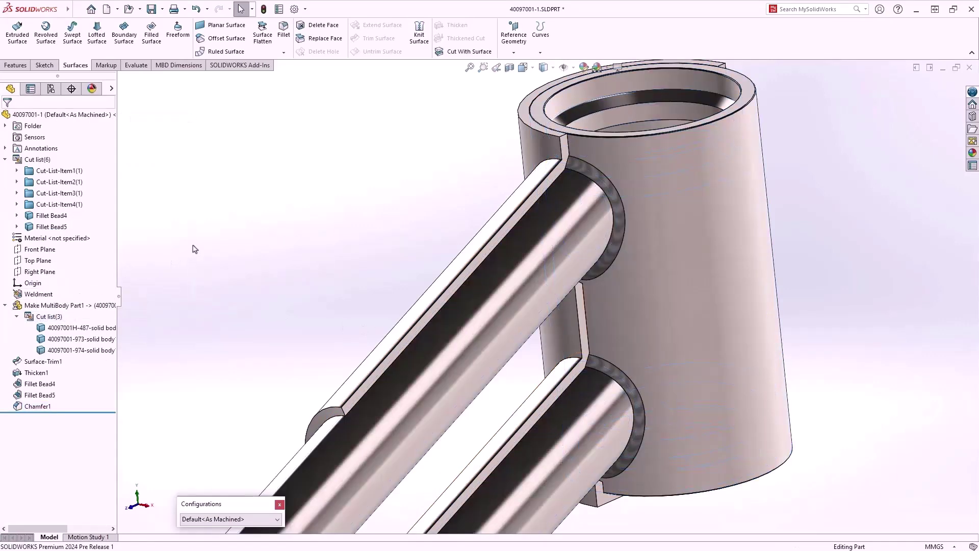
{"action": "key", "text": "s"}
{"action": "left_click", "coordinate": [234, 262]}
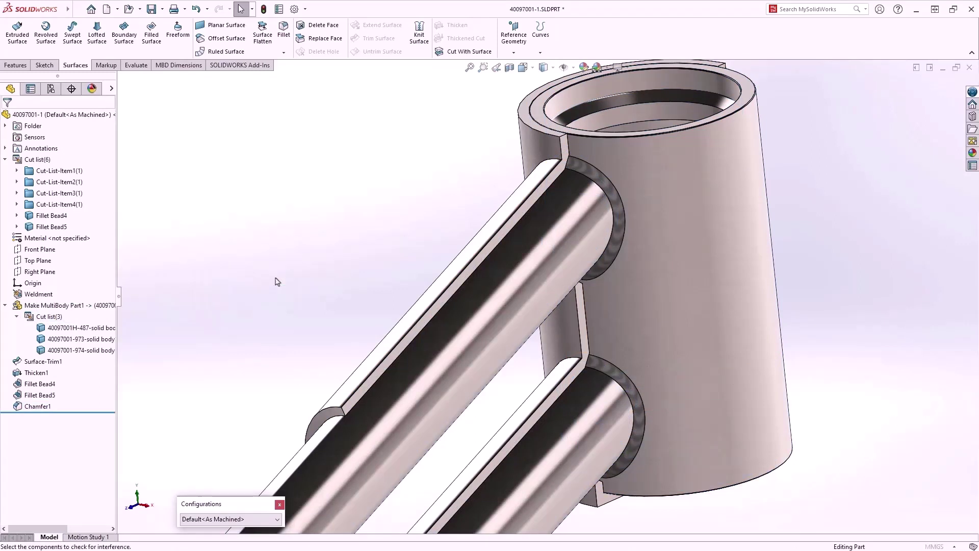
{"action": "key", "text": "alt"}
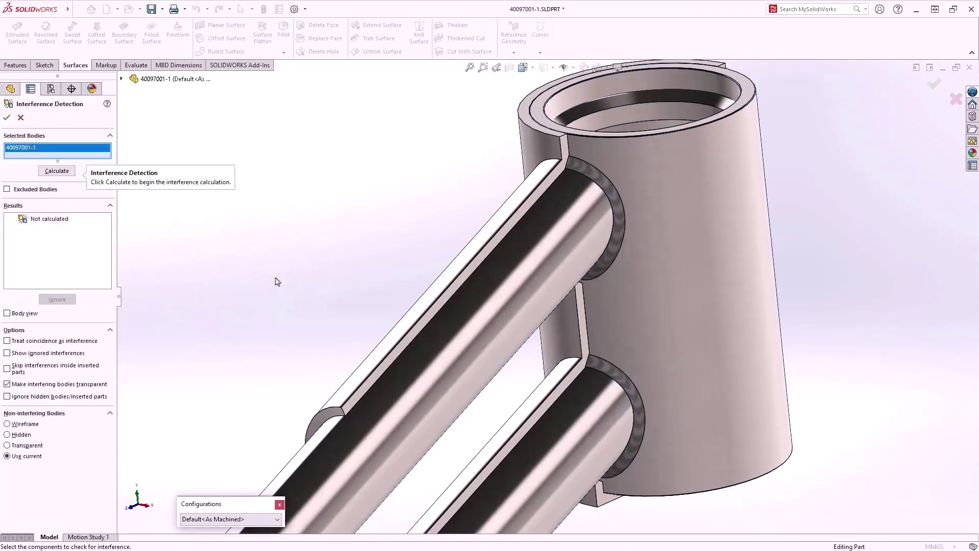